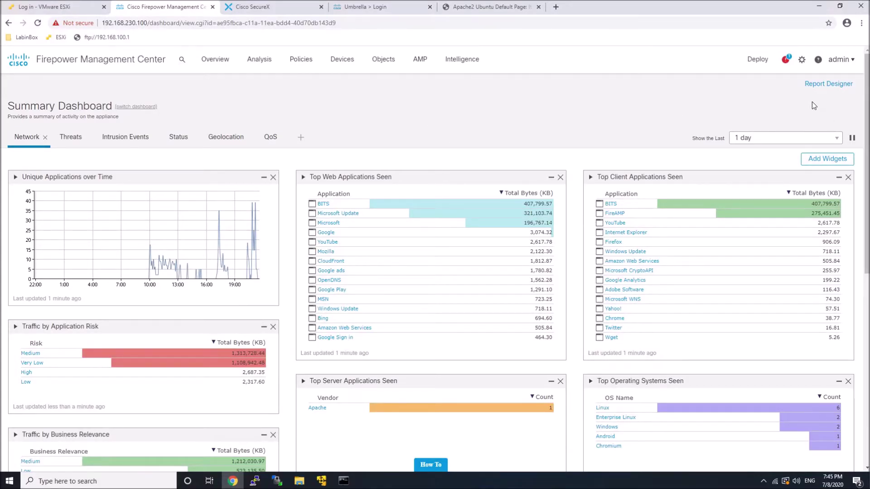
# Enable Cisco Cloud Event Configuration for connection, file/malware and intrusion events, and save it.
pyautogui.click(801, 62)
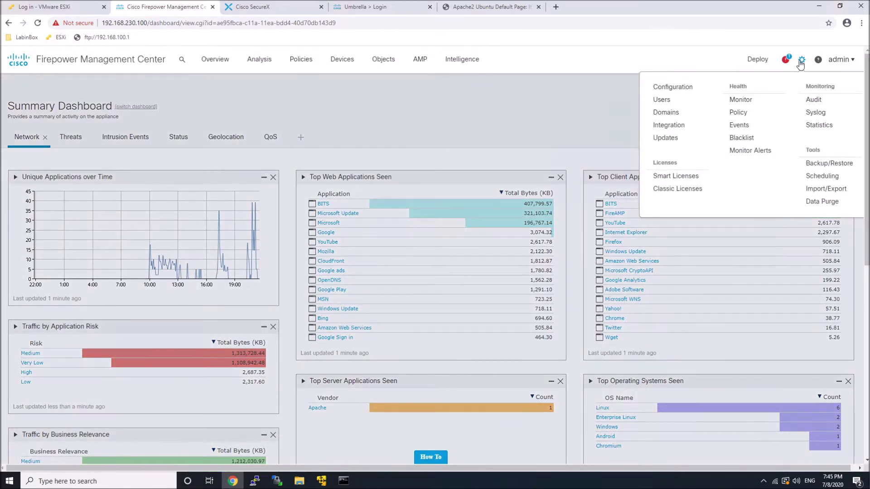
pyautogui.click(666, 126)
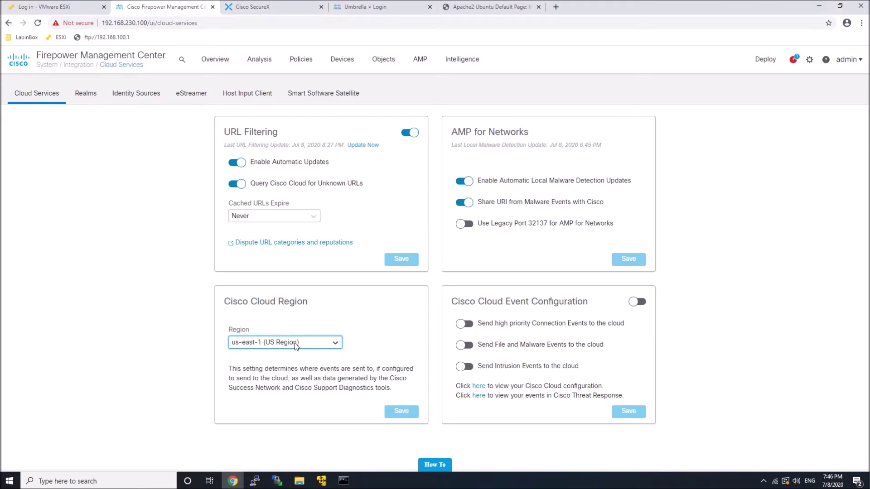
pyautogui.click(639, 303)
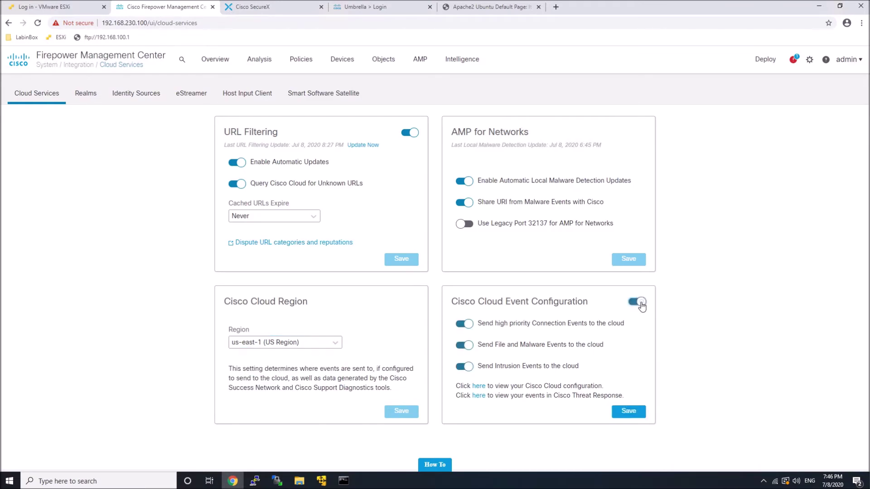
pyautogui.click(627, 412)
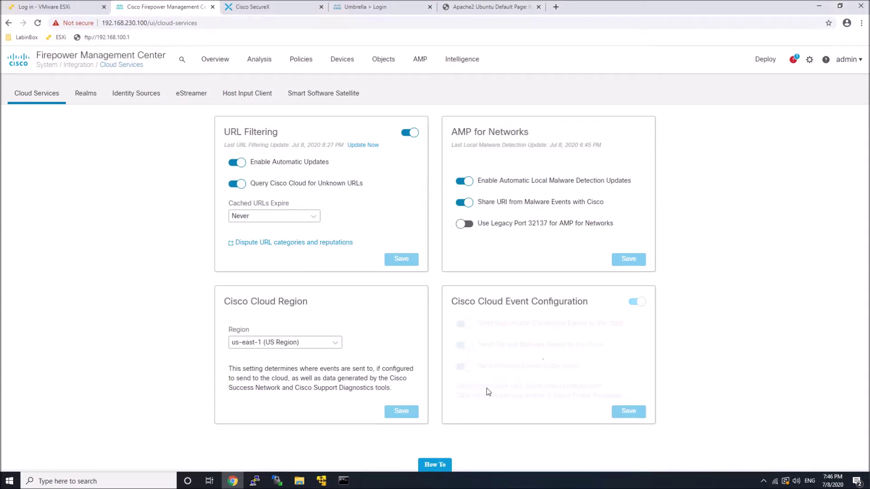
# Browse SecureX's available integration modules and start adding a new Firepower module.
pyautogui.click(273, 9)
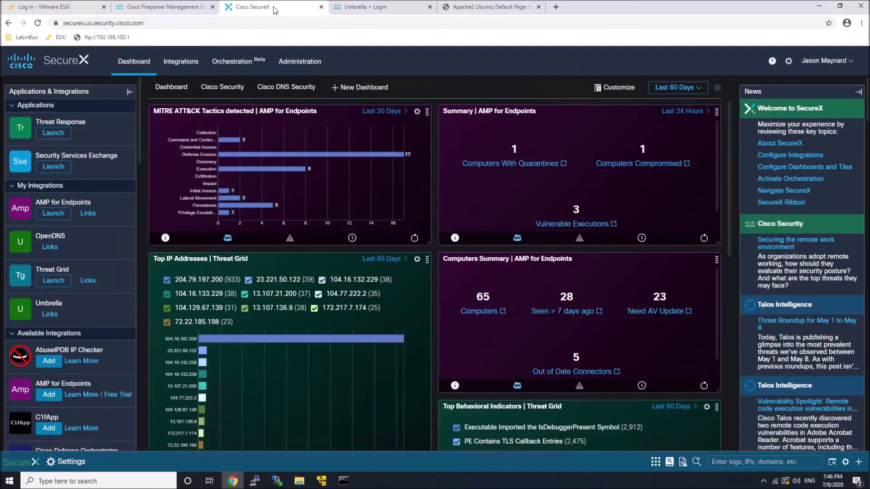
pyautogui.click(170, 69)
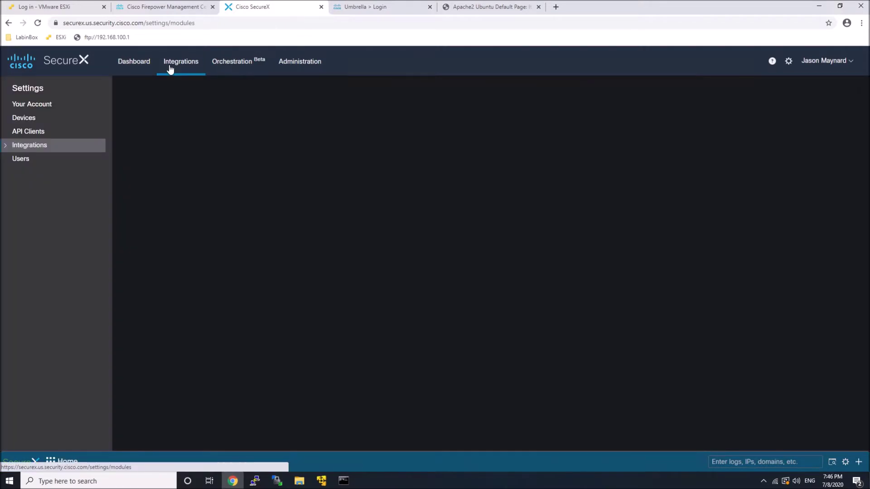
pyautogui.scroll(-2, 425, 197)
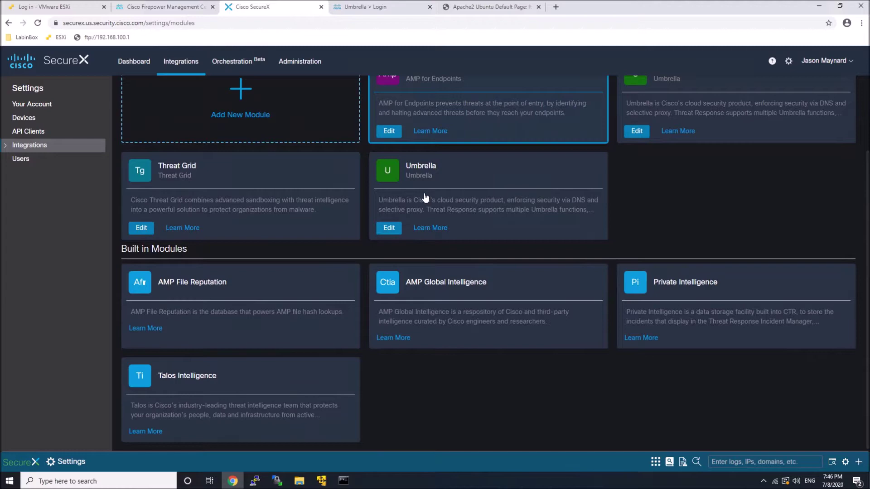
pyautogui.scroll(3, 425, 198)
pyautogui.click(507, 112)
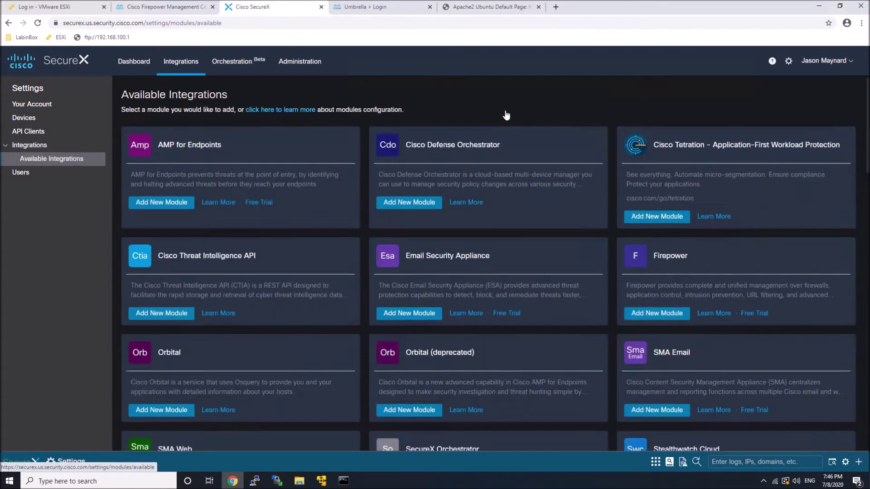
pyautogui.click(656, 313)
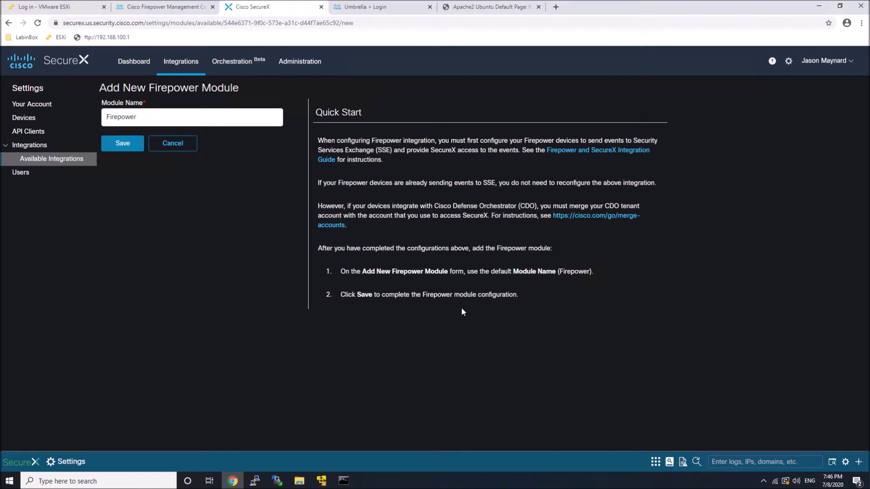
# Open Security Services Exchange from Devices, review linked Smart/Virtual accounts, and toggle on Cisco Threat Response.
pyautogui.click(22, 120)
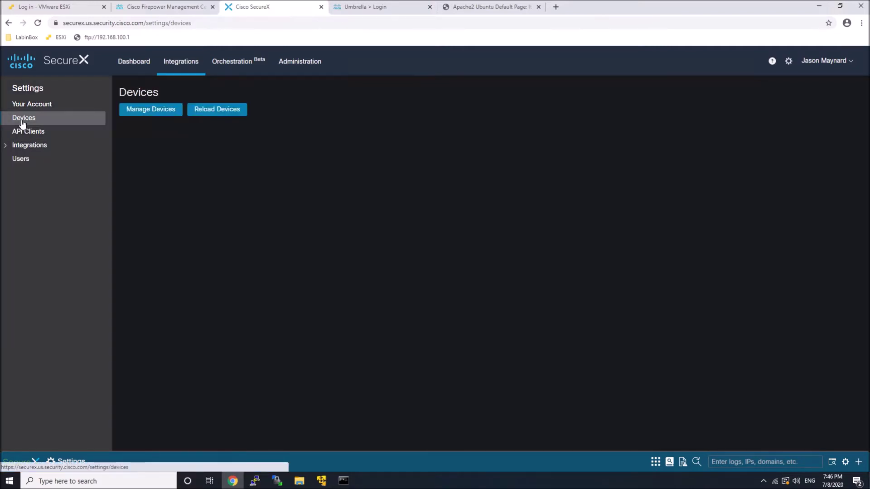
pyautogui.click(140, 114)
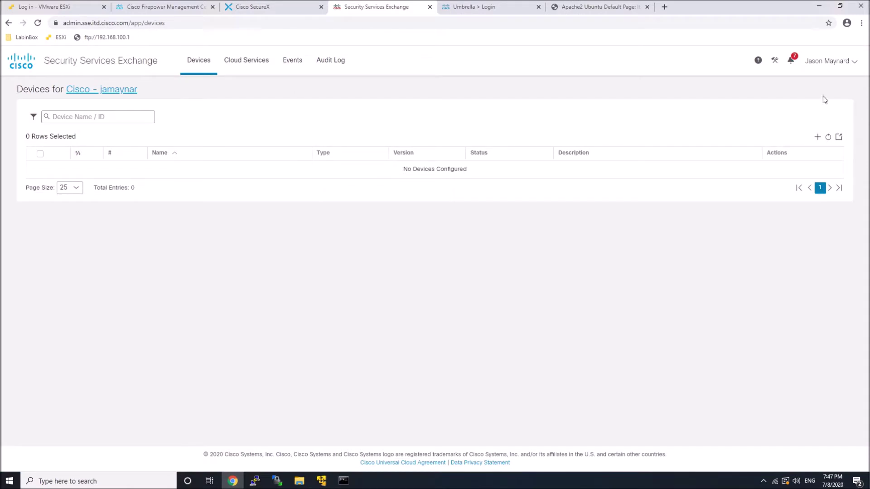
pyautogui.click(774, 60)
pyautogui.click(768, 79)
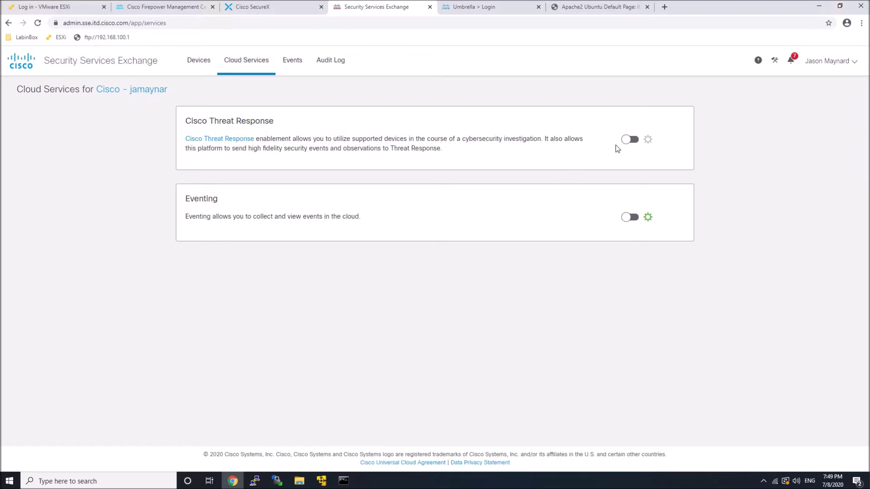
pyautogui.click(630, 139)
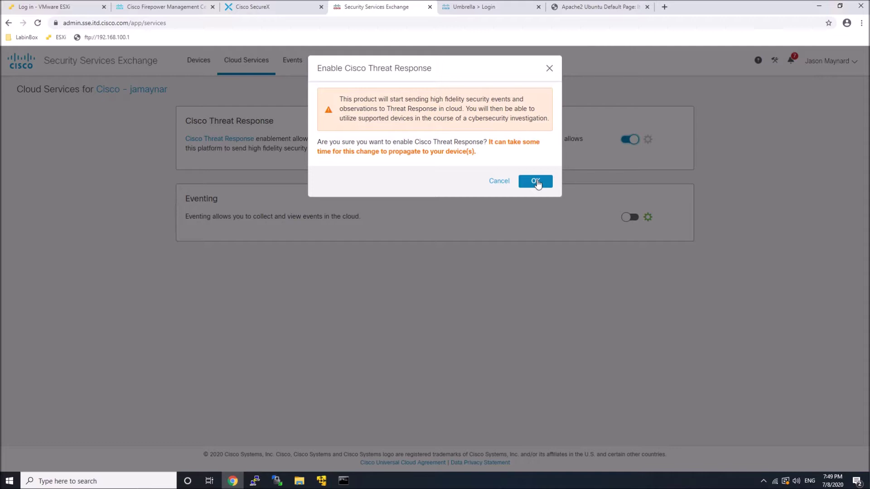
# Confirm Cisco Threat Response, then switch on and confirm the Eventing service.
pyautogui.click(537, 182)
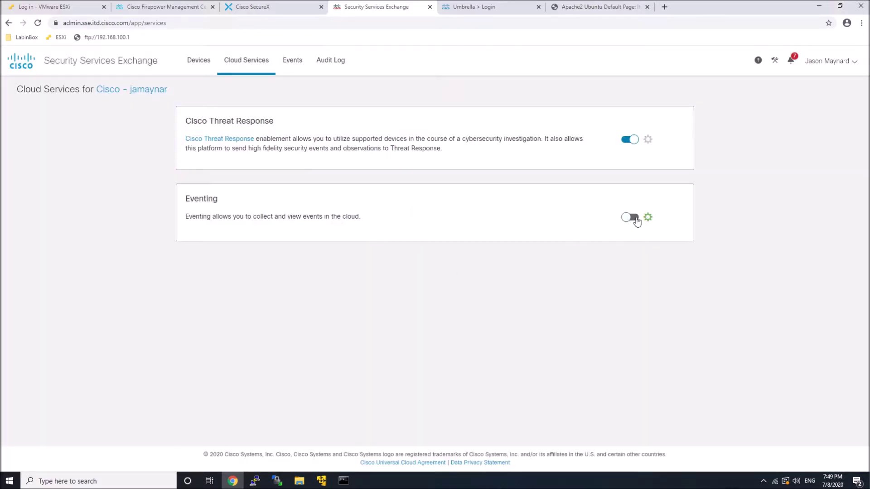
pyautogui.click(635, 218)
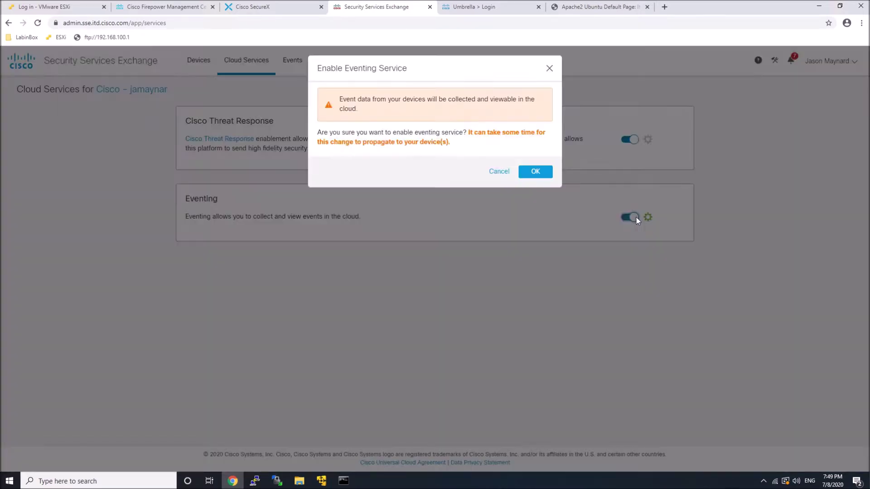
pyautogui.click(538, 176)
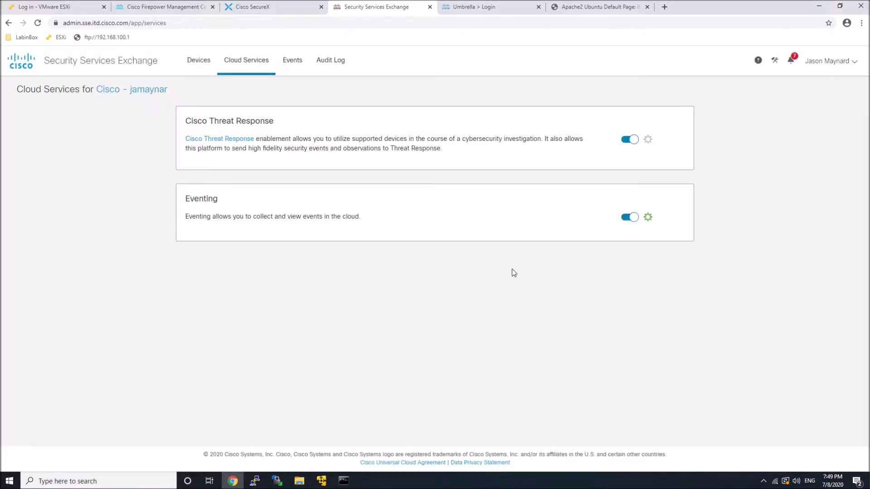
# Review Eventing's filtering and auto-promote settings without saving, then view the empty Event Stream.
pyautogui.click(648, 217)
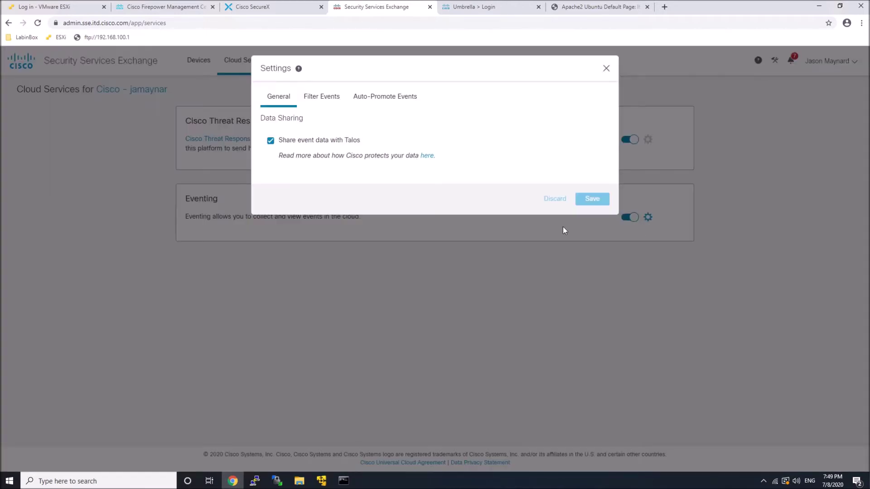
pyautogui.click(323, 99)
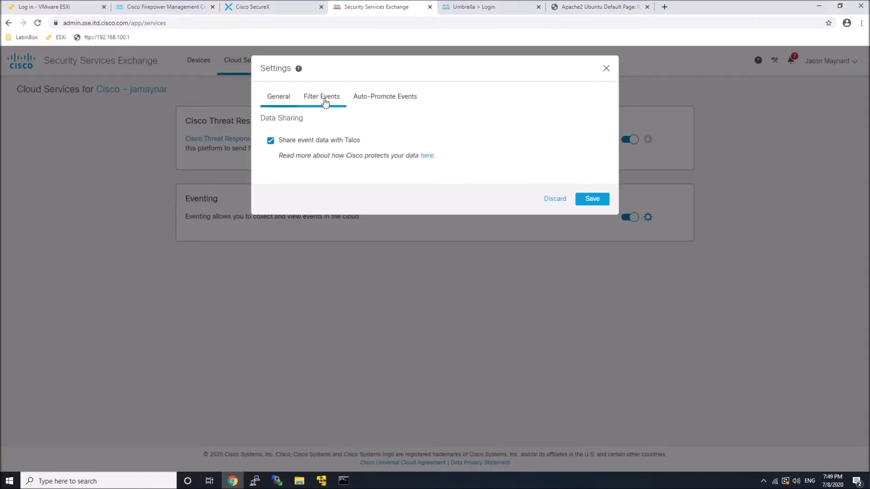
pyautogui.click(367, 102)
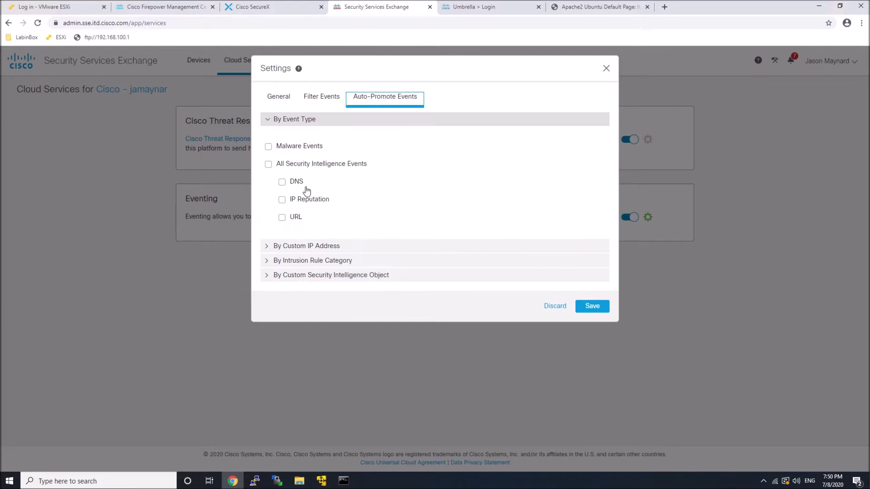
pyautogui.click(298, 246)
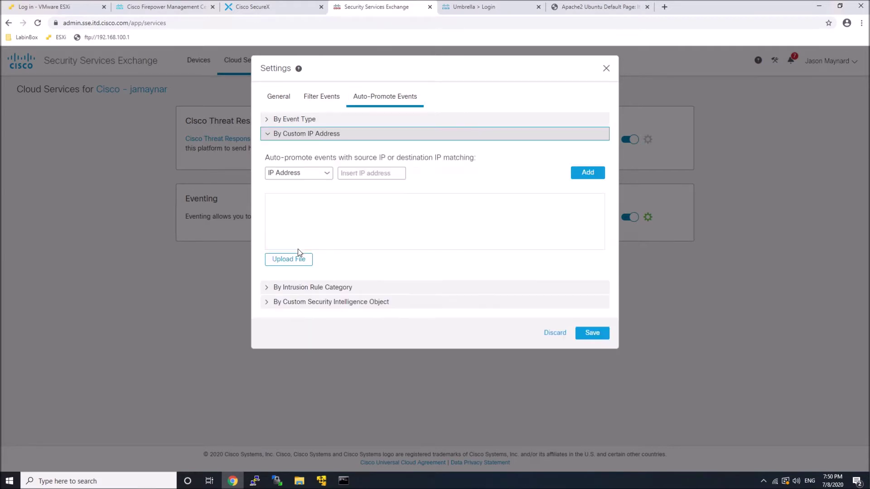
pyautogui.click(553, 333)
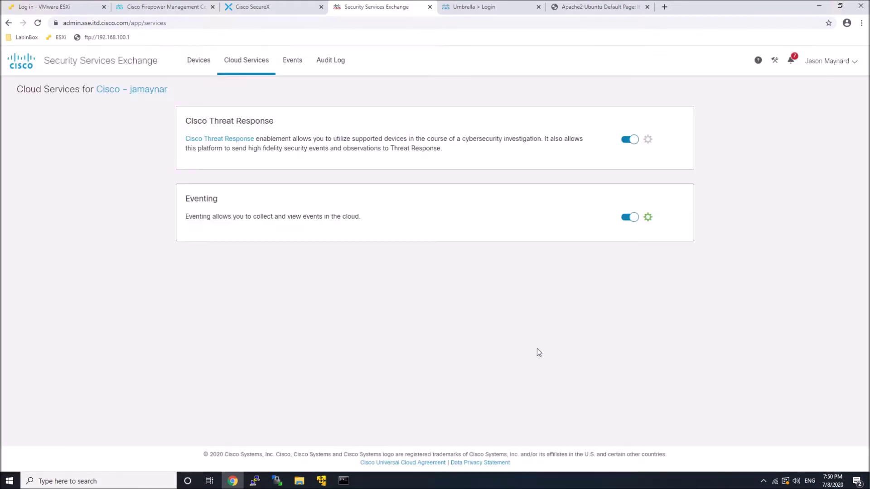
pyautogui.click(292, 64)
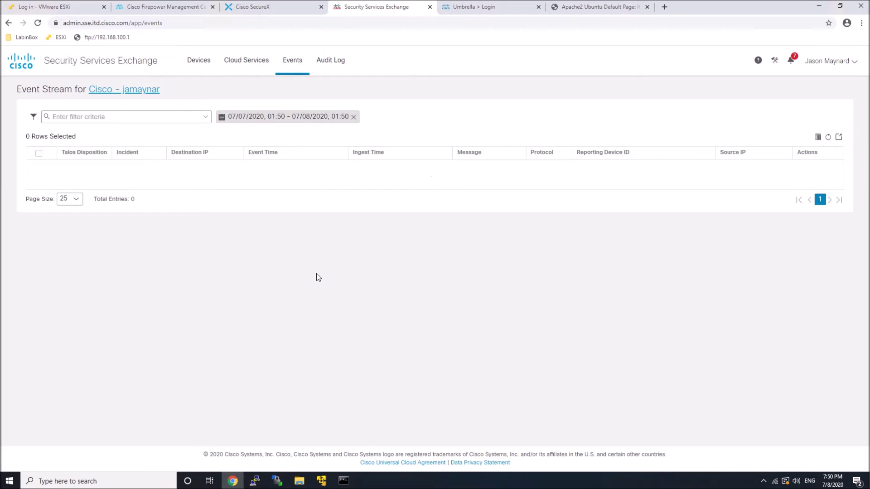
# Log in to the ESXi host as root and open the Kali-Linux-2018 VM summary.
pyautogui.click(55, 7)
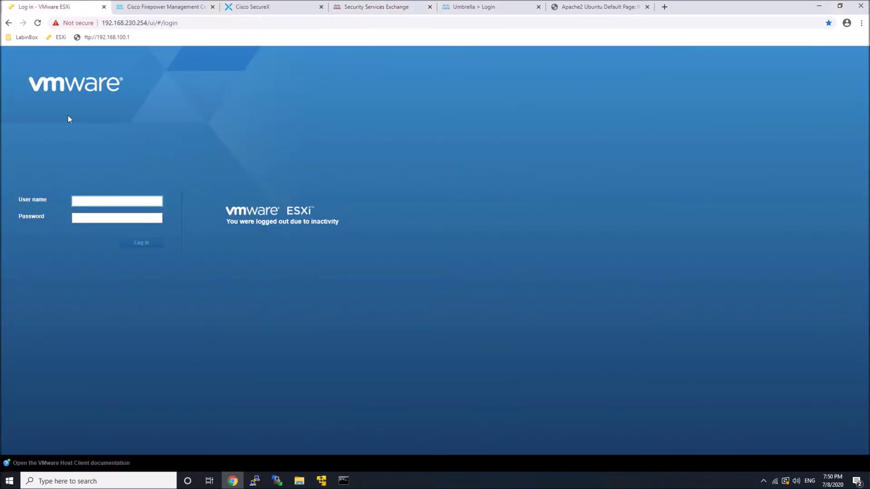
pyautogui.click(87, 201)
pyautogui.press('Down')
pyautogui.press('Return')
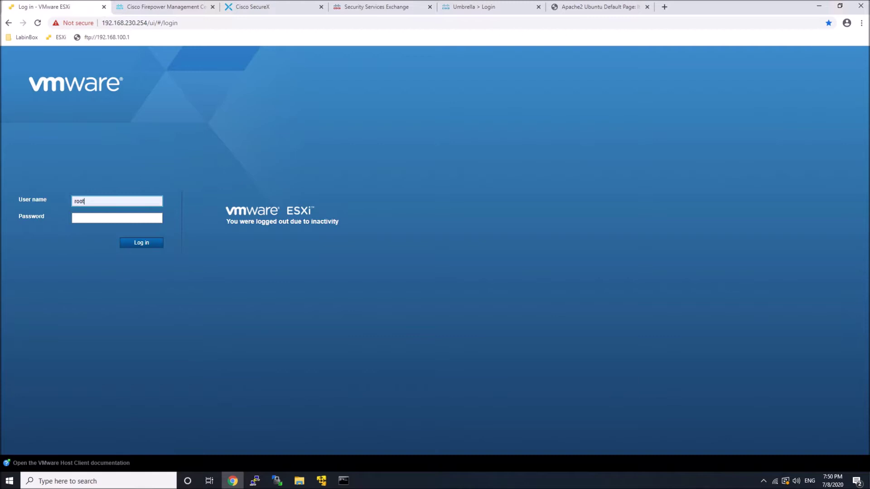
pyautogui.press('Tab')
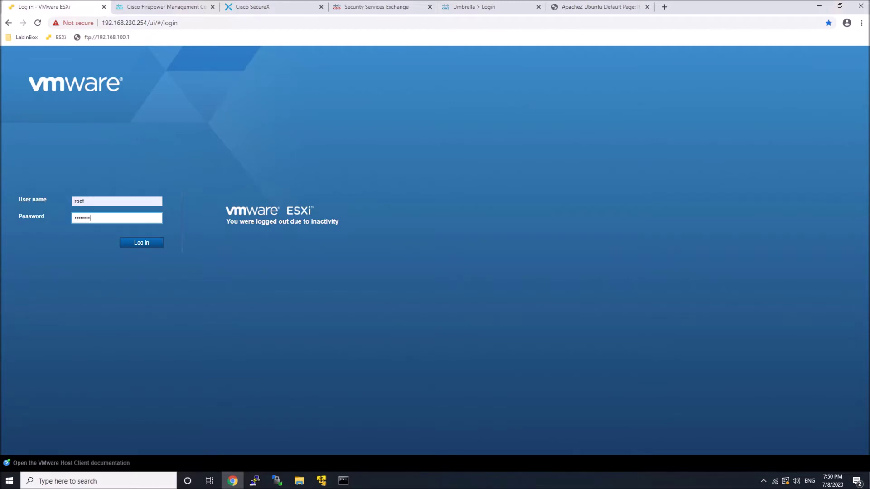
pyautogui.press('Return')
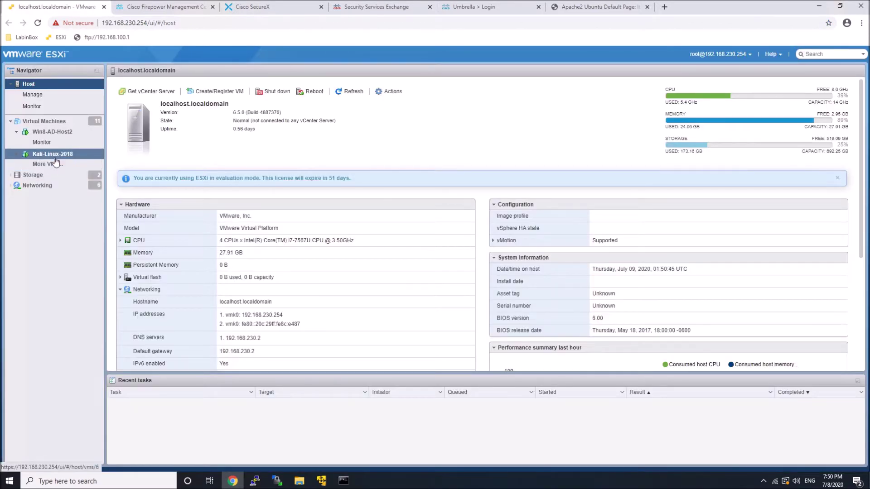
pyautogui.click(53, 156)
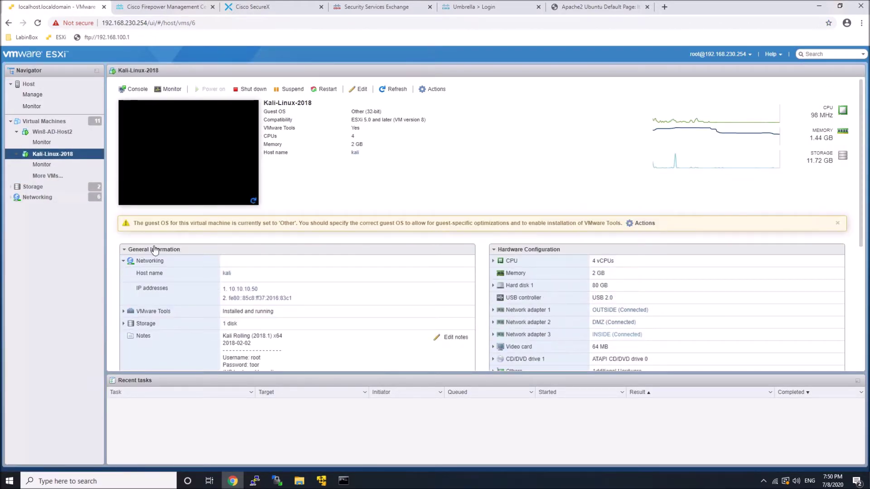
# Open the Kali-Linux-2018 console and unlock the session with the account password.
pyautogui.click(202, 152)
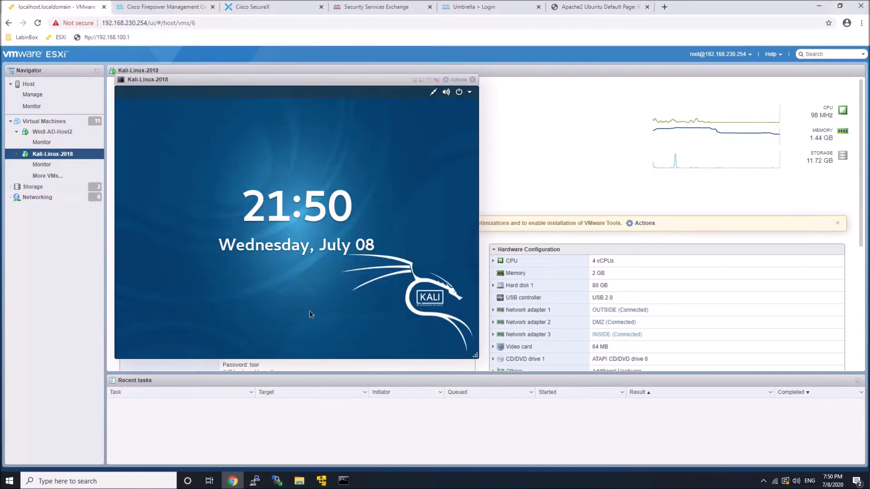
pyautogui.moveTo(309, 311); pyautogui.dragTo(303, 239)
pyautogui.write('toor')
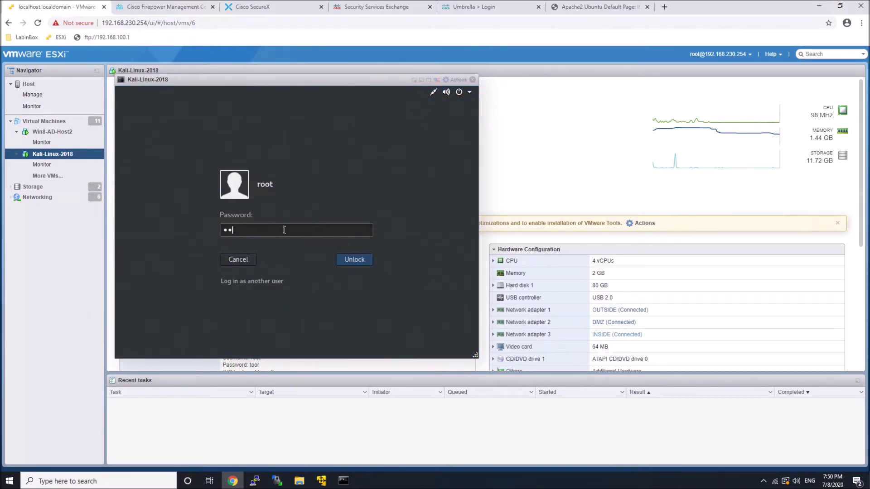
pyautogui.press('Return')
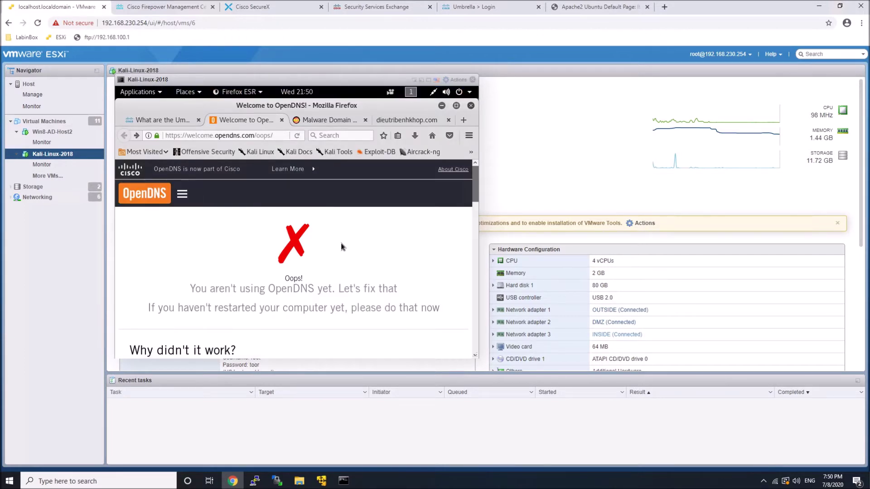
pyautogui.click(442, 105)
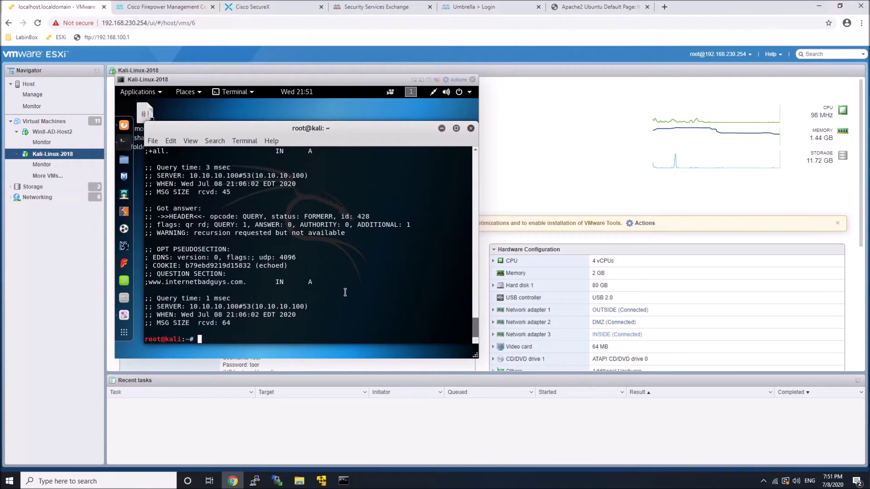
# List the home folder, change into the scripts folder, and list its scripts.
pyautogui.write('ls')
pyautogui.press('Return')
pyautogui.write('cd s')
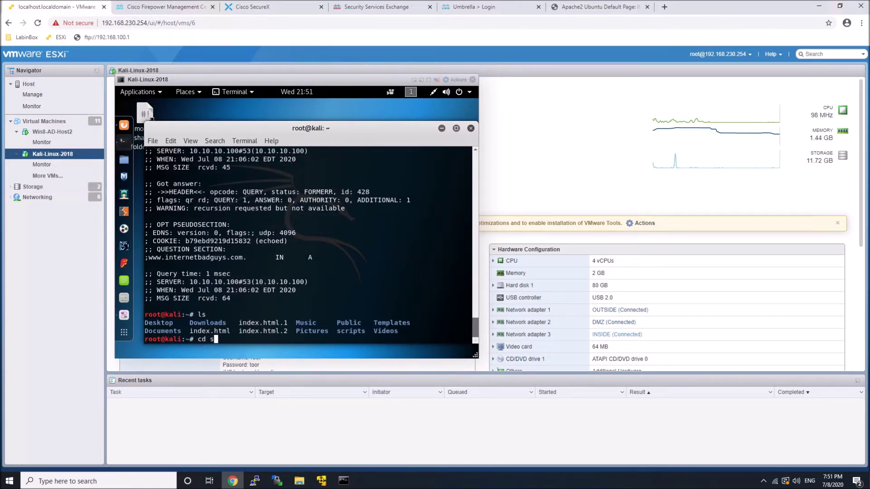
pyautogui.press('Tab')
pyautogui.press('Return')
pyautogui.write('ls')
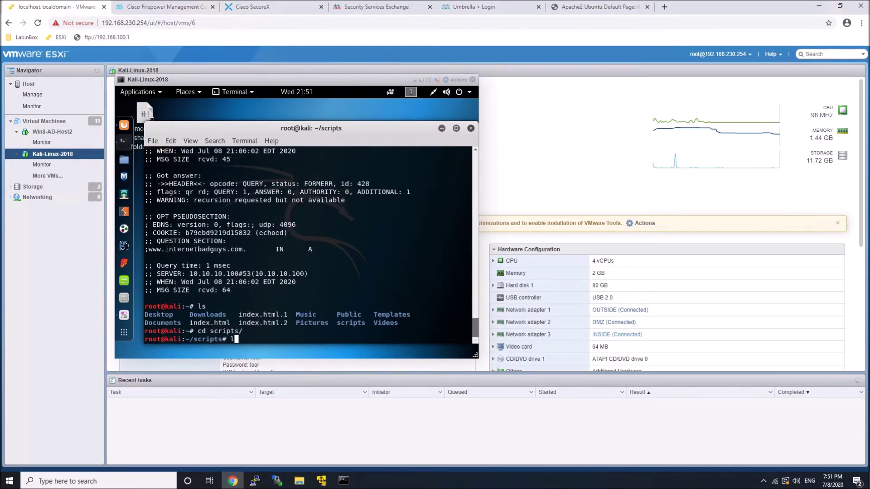
pyautogui.press('Return')
# Run ./ftp_ips1, stop it, and rerun it several times.
pyautogui.write('./')
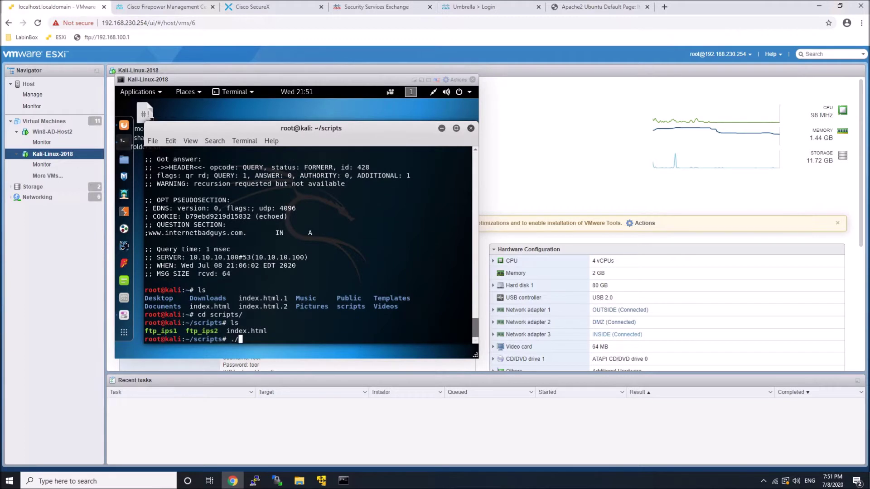
pyautogui.write('ftp_ips1')
pyautogui.press('Return')
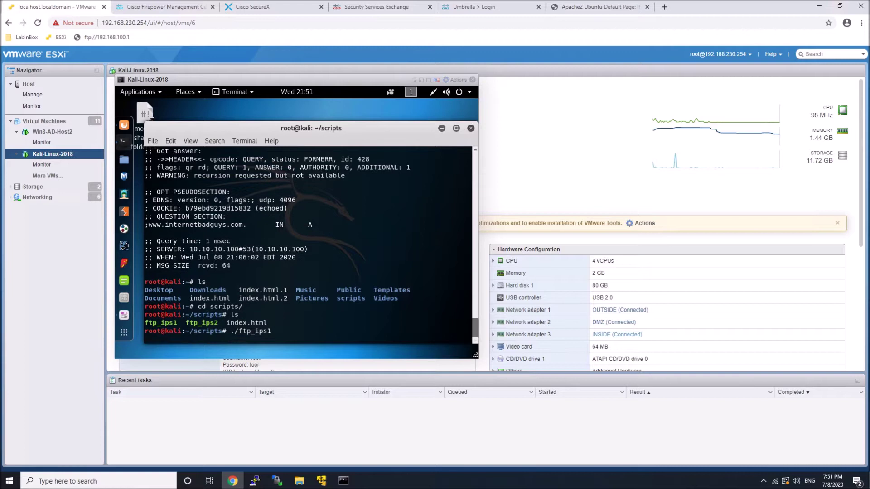
pyautogui.hotkey('ctrl', 'x')
pyautogui.hotkey('ctrl', 'c')
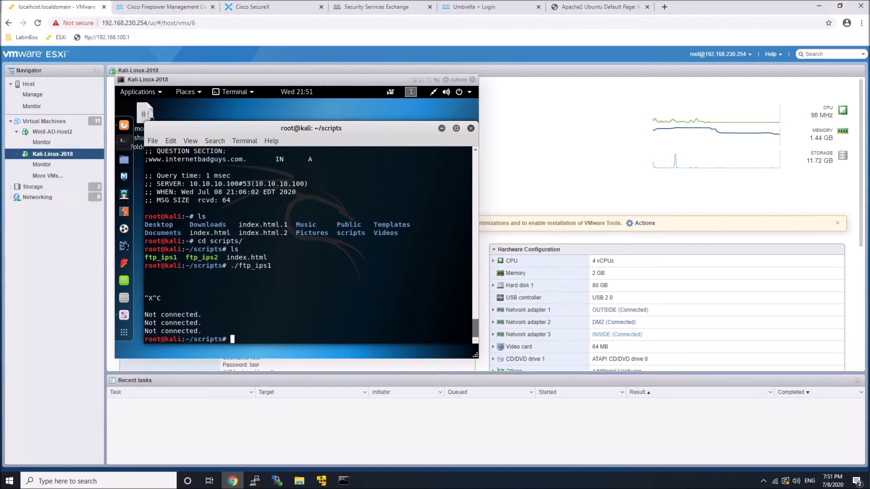
pyautogui.press('Up')
pyautogui.press('Return')
pyautogui.press('Up')
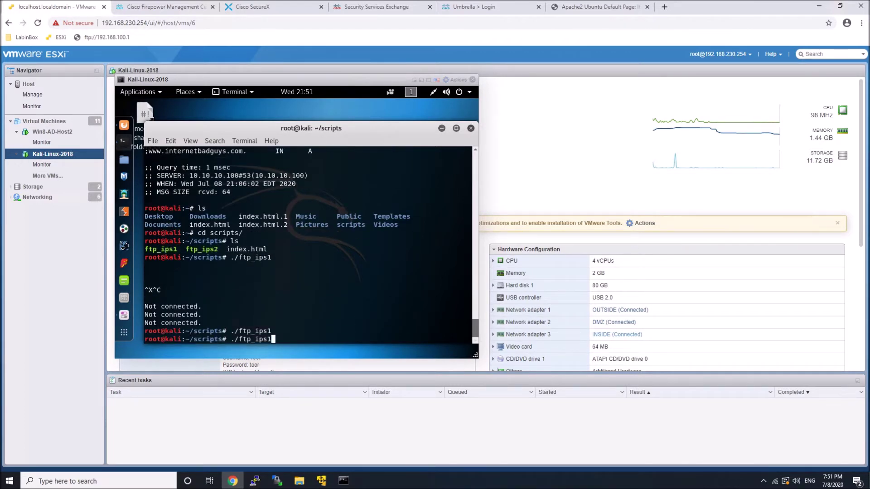
pyautogui.press('Return')
pyautogui.press('Up')
pyautogui.press('Return')
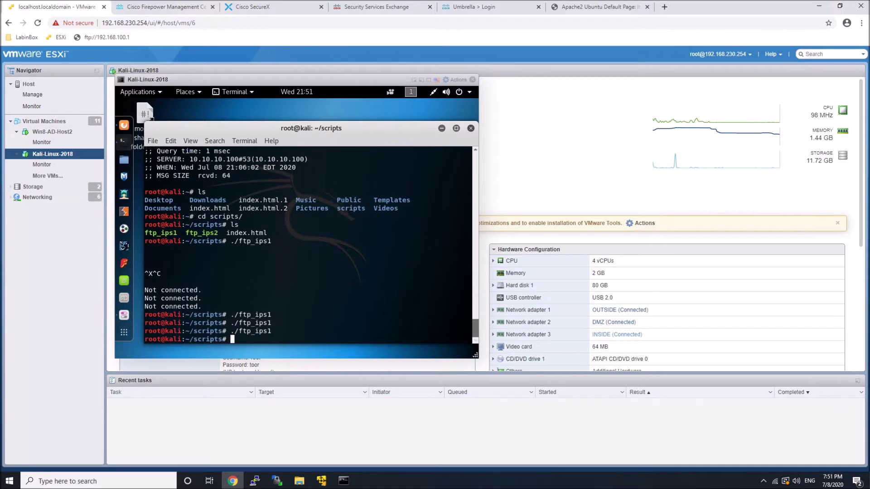
# Run ./ftp_ips2 twice, then return to Firepower's Cloud Services page.
pyautogui.press('Up')
pyautogui.press('BackSpace')
pyautogui.write('2')
pyautogui.press('Return')
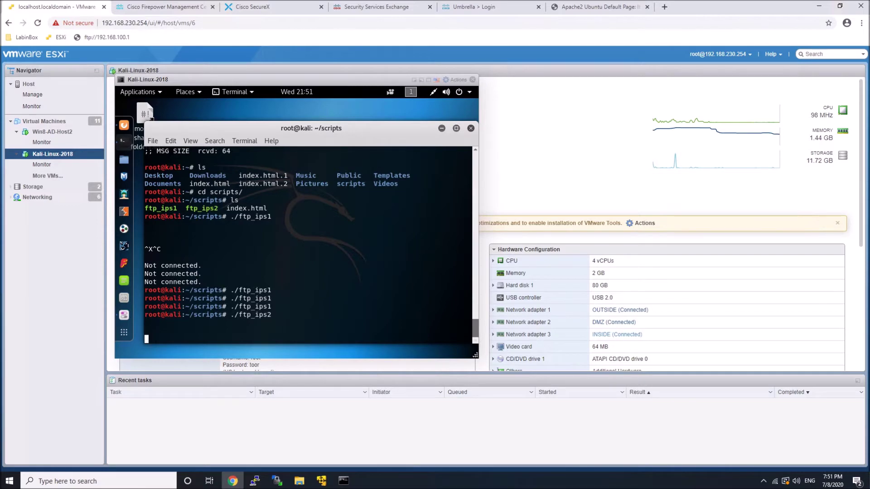
pyautogui.hotkey('ctrl', 'c')
pyautogui.press('Up')
pyautogui.press('Return')
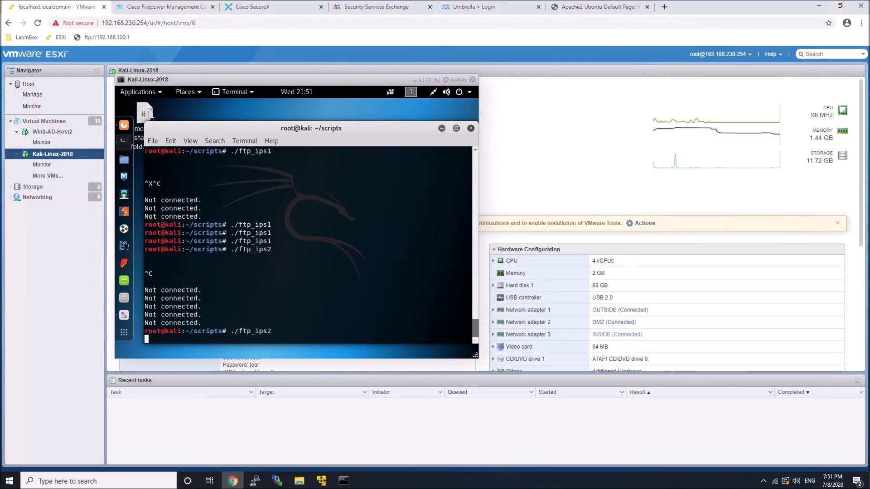
pyautogui.click(174, 7)
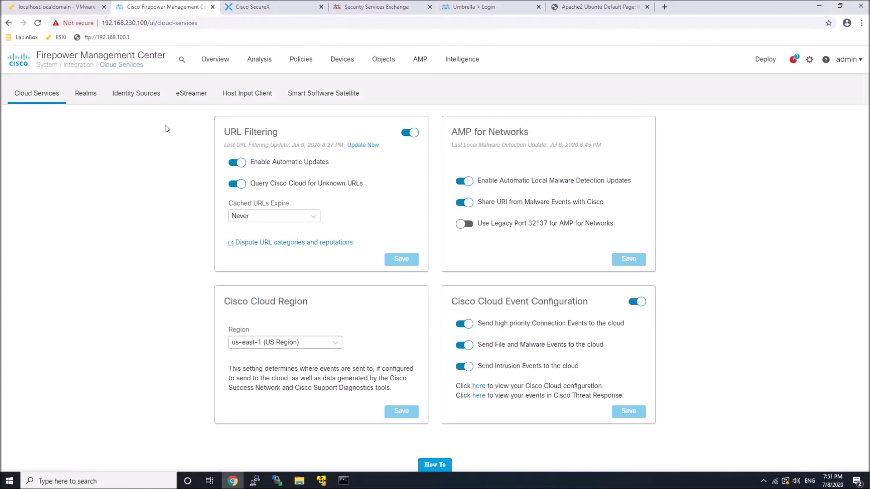
# Open Analysis > Intrusions > Events and drill into the PROTOCOL-FTP CWD ~root attempt events.
pyautogui.moveTo(267, 63)
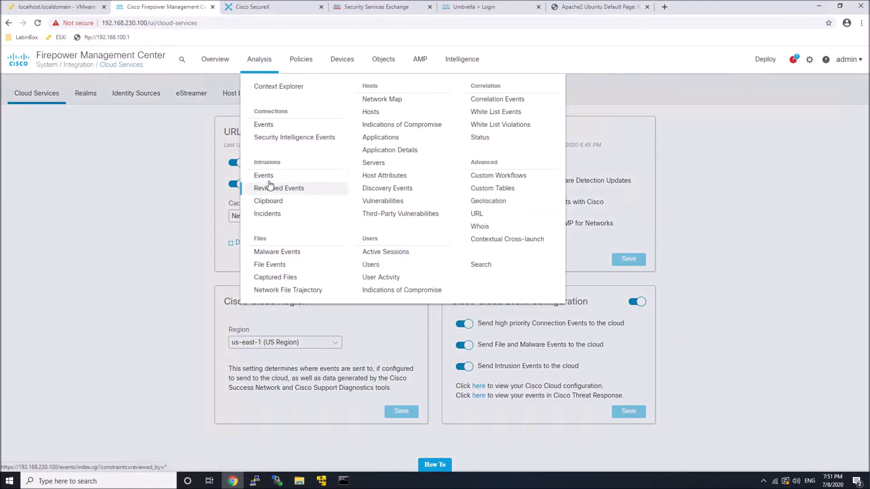
pyautogui.click(266, 175)
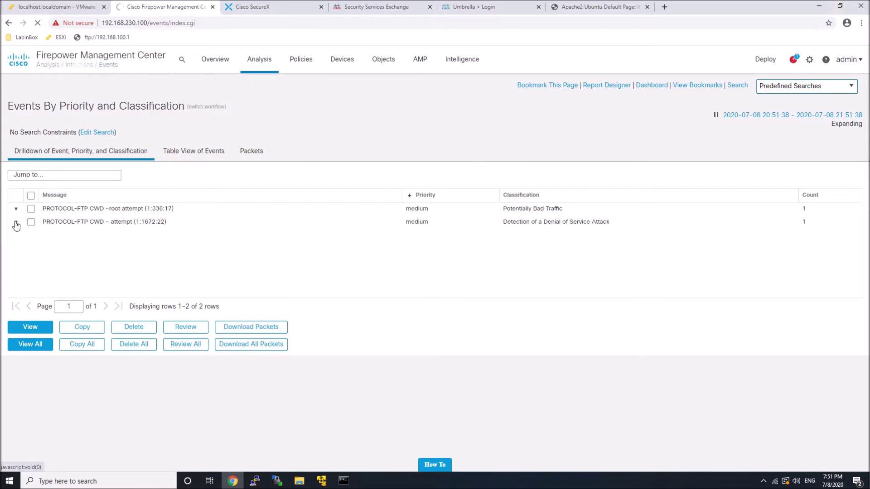
pyautogui.click(78, 210)
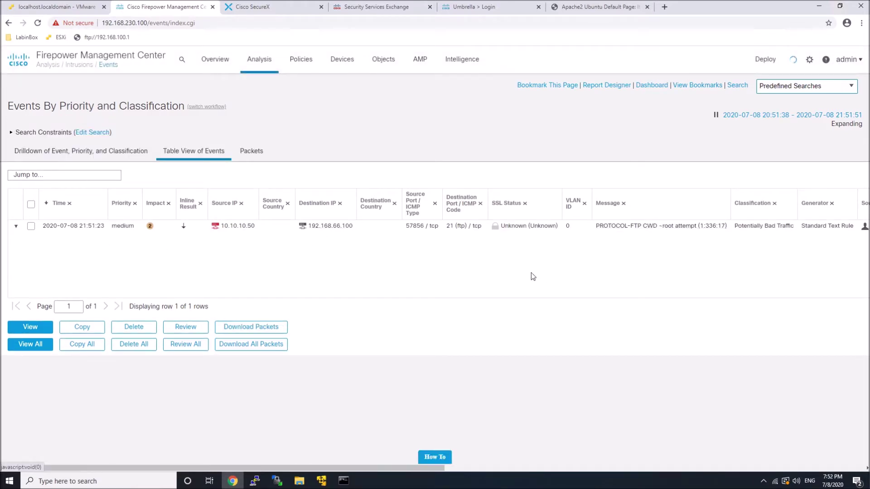
# Add and save a Firepower module from SecureX's Available Integrations, then view the dashboard.
pyautogui.click(383, 7)
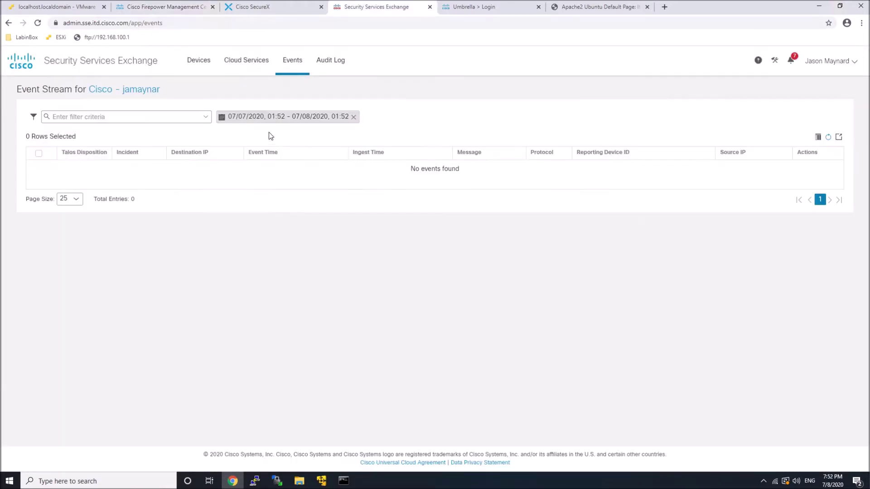
pyautogui.click(253, 11)
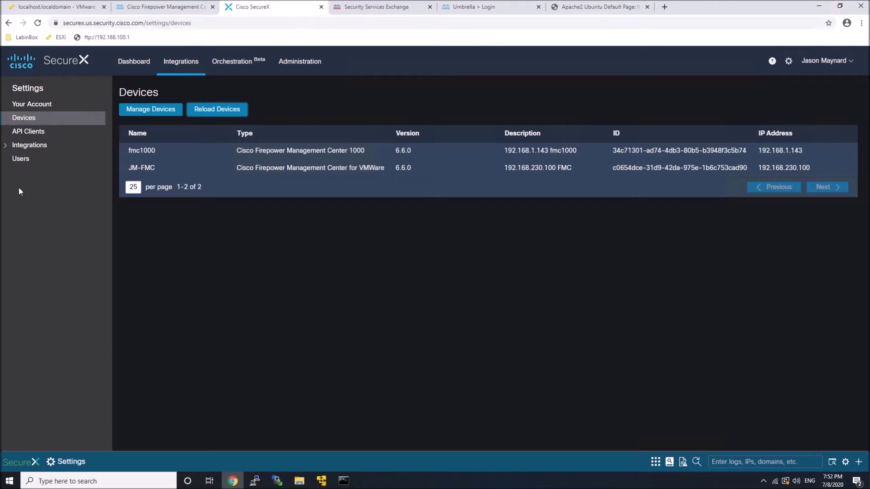
pyautogui.click(5, 146)
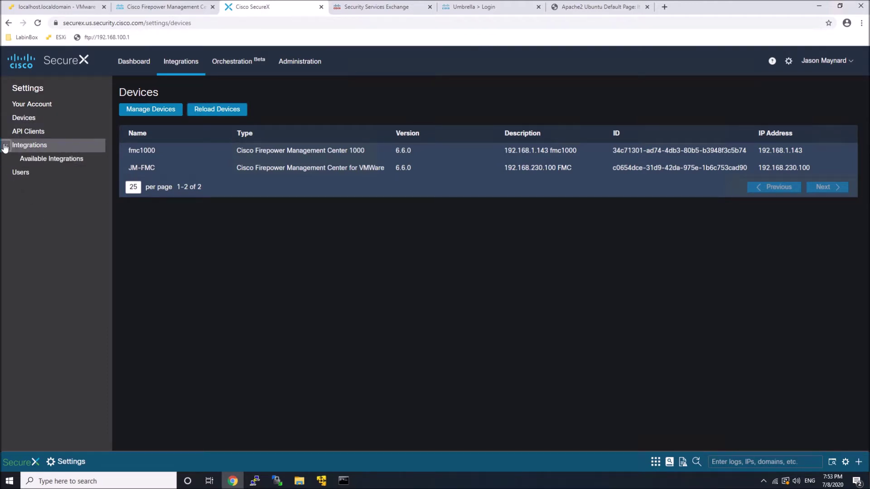
pyautogui.click(49, 159)
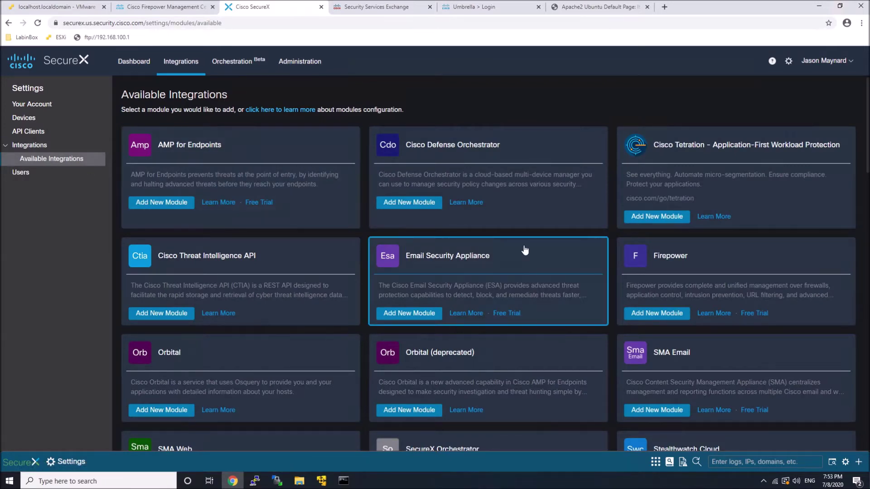
pyautogui.scroll(-1, 525, 250)
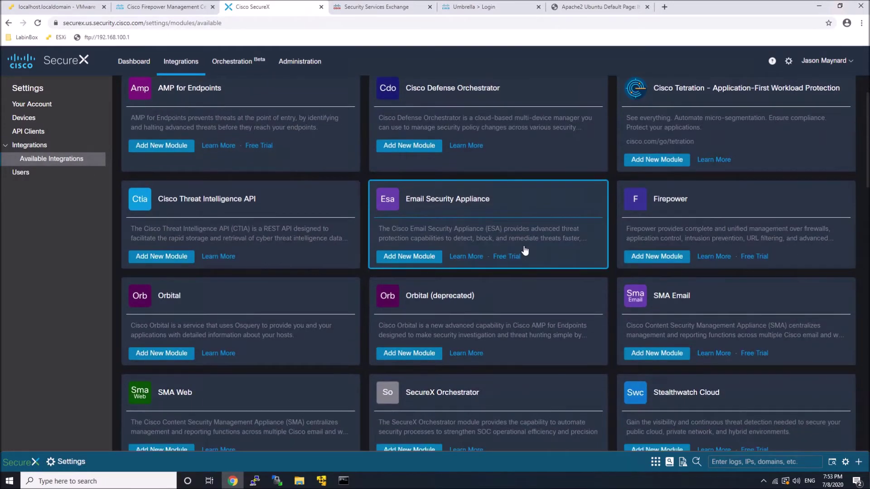
pyautogui.click(652, 257)
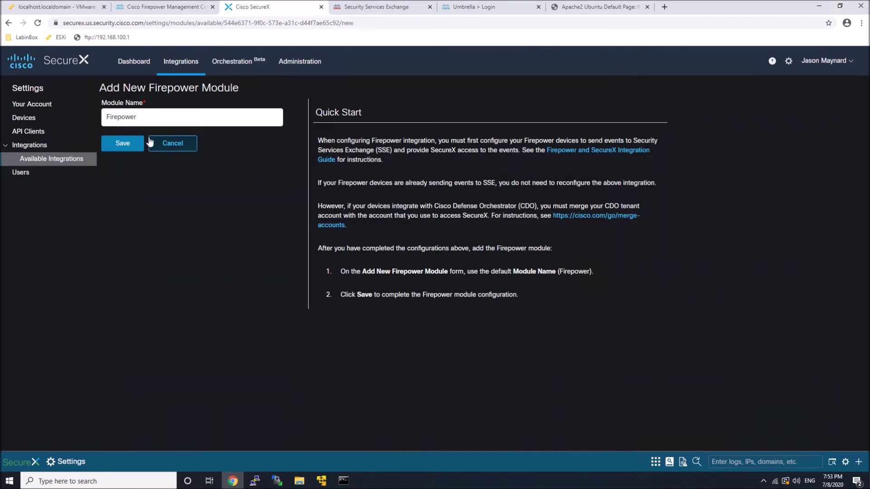
pyautogui.click(122, 142)
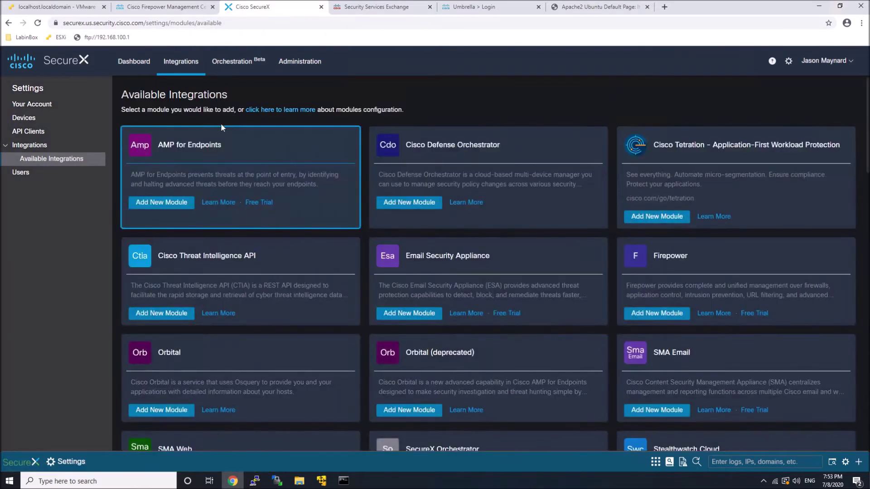
pyautogui.click(135, 68)
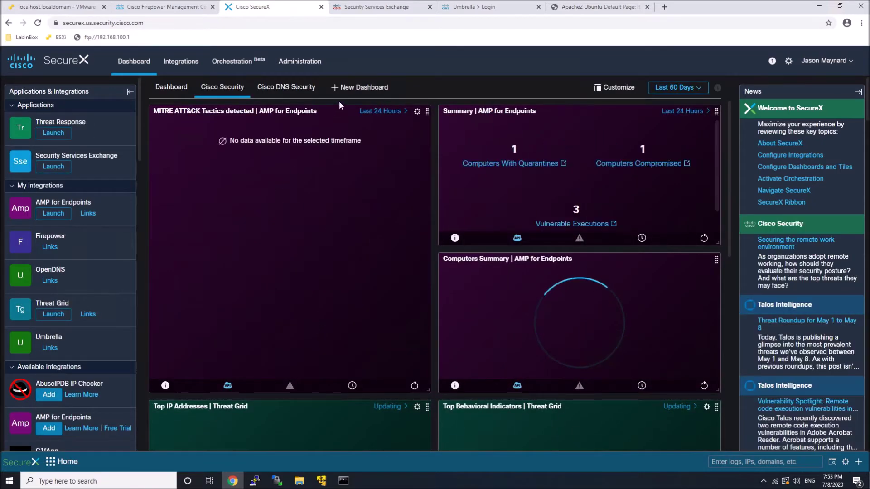
# Create the 'Cisco FIrepower' dashboard with all six Firepower tiles, Raw Event Summary through Intrusion Top Signatures.
pyautogui.click(347, 88)
pyautogui.click(322, 104)
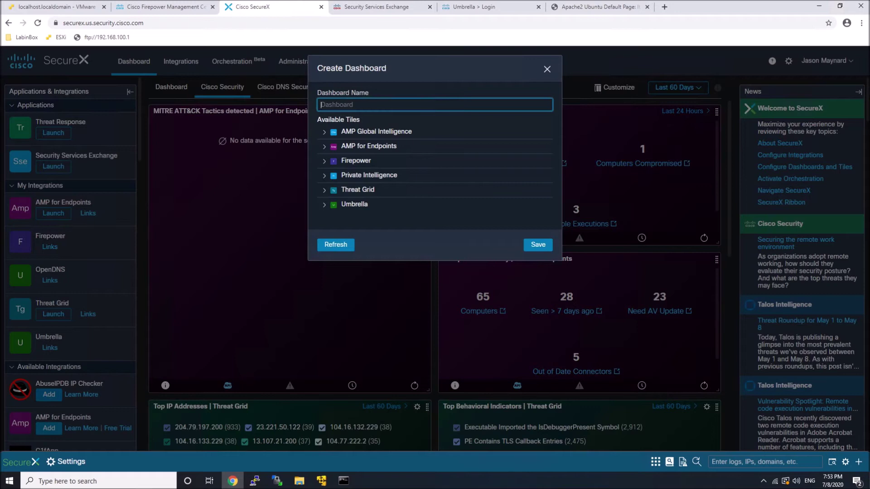
pyautogui.write('Cisco FIrepower')
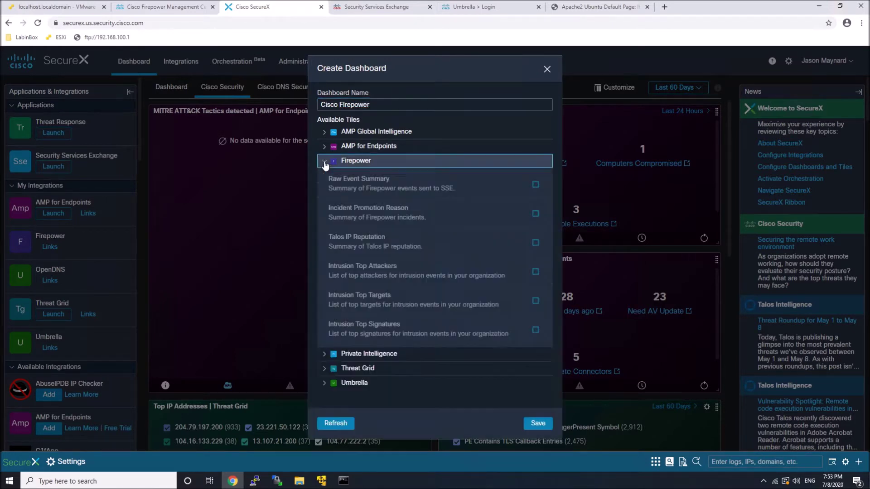
pyautogui.click(529, 189)
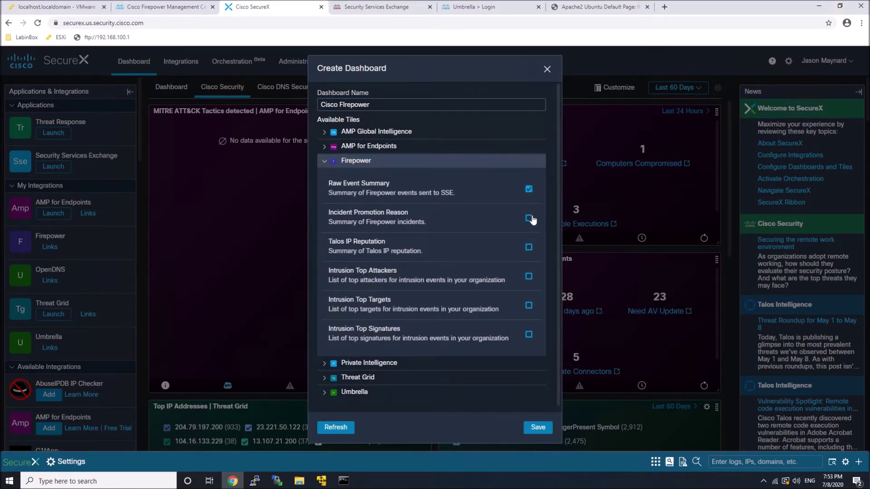
pyautogui.click(531, 219)
pyautogui.click(529, 247)
pyautogui.click(529, 276)
pyautogui.click(529, 306)
pyautogui.click(530, 335)
pyautogui.click(539, 428)
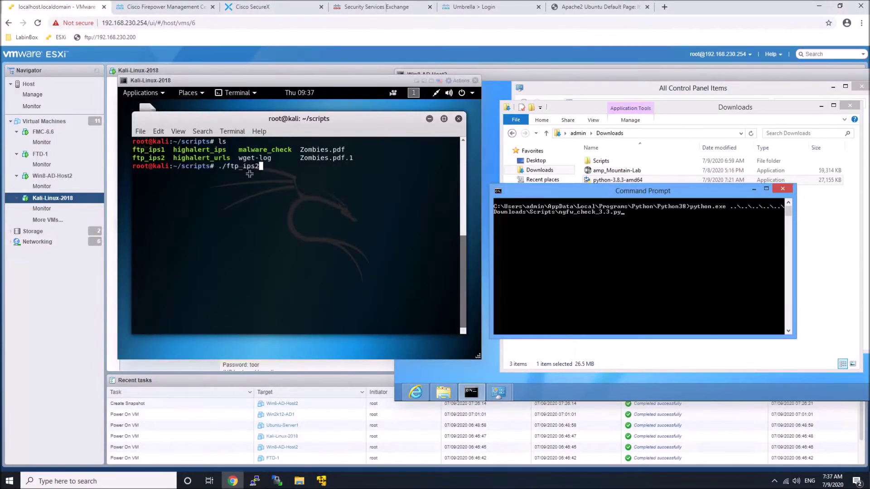
# Run ./ftp_ips2 on Kali and start ngfw_check on Windows, answering yes and upstream IP 192.168.230.1.
pyautogui.press('Return')
pyautogui.click(629, 243)
pyautogui.press('Return')
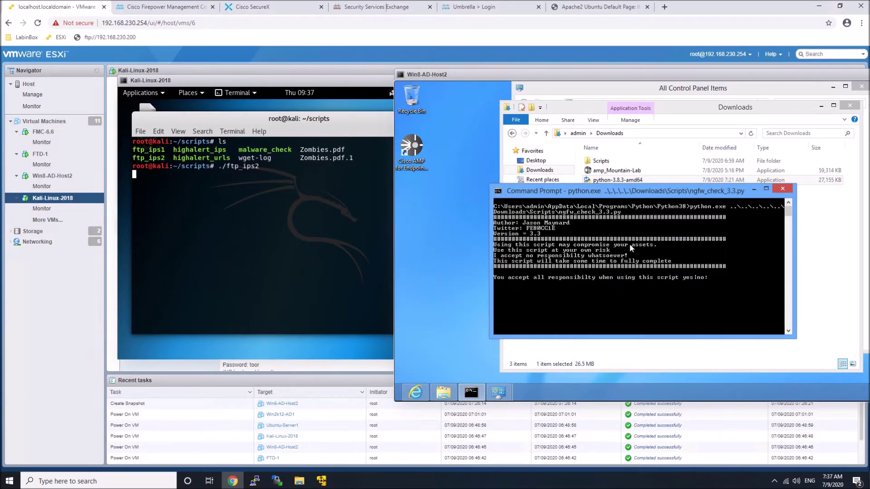
pyautogui.write('yes')
pyautogui.press('Return')
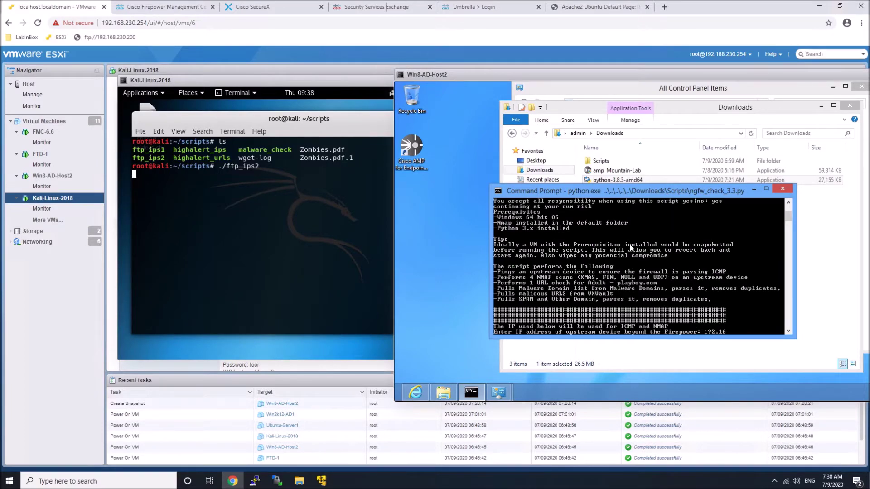
pyautogui.write('192.168.230.1')
pyautogui.press('Return')
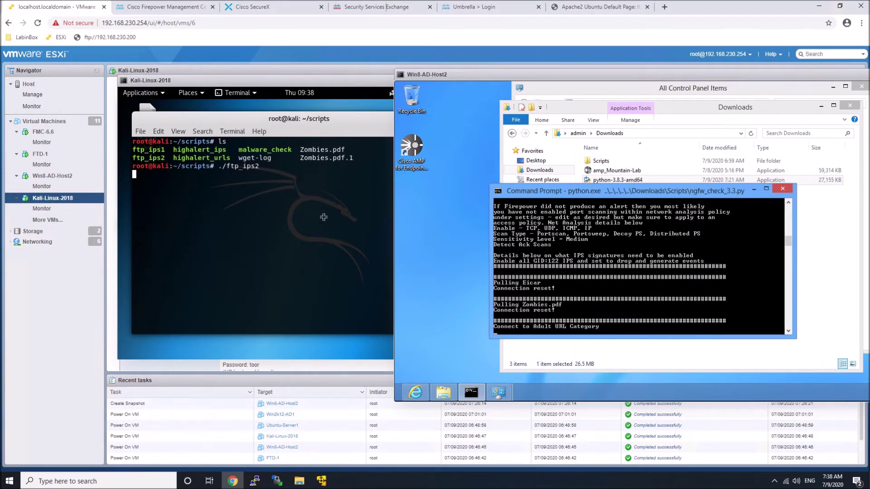
# On Kali, stop and rerun ./ftp_ips2, then run and stop ./ftp_ips1.
pyautogui.click(286, 203)
pyautogui.hotkey('ctrl', 'x')
pyautogui.hotkey('ctrl', 'c')
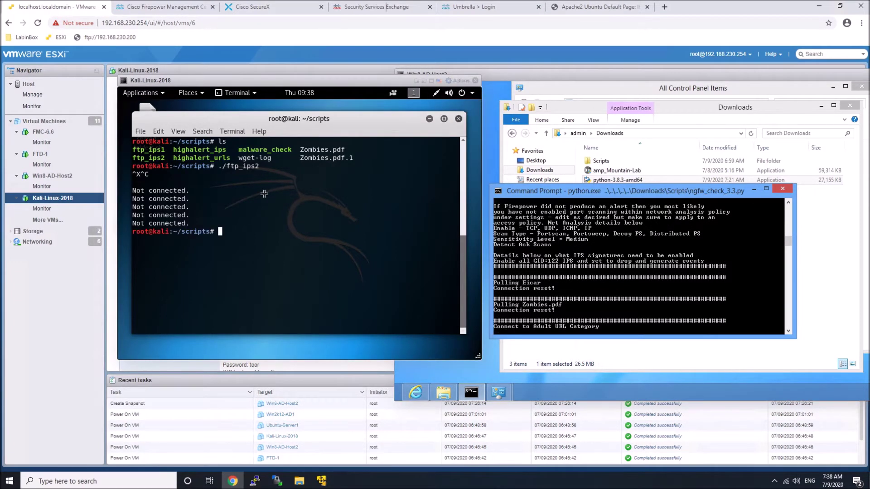
pyautogui.press('Up')
pyautogui.press('Return')
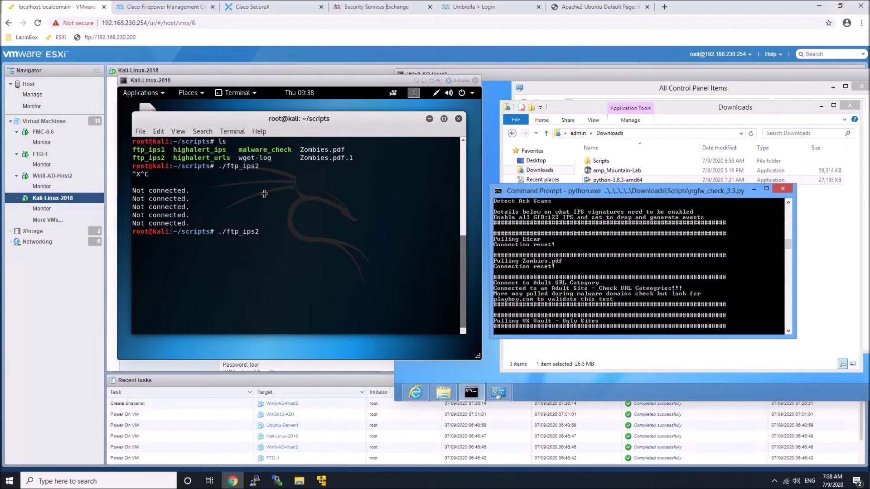
pyautogui.hotkey('ctrl', 'x')
pyautogui.hotkey('ctrl', 'c')
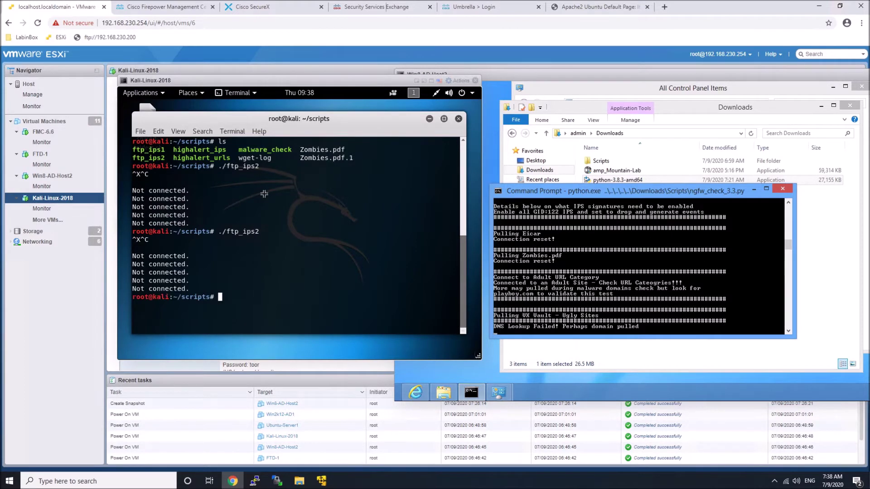
pyautogui.press('Up')
pyautogui.press('BackSpace')
pyautogui.write('1')
pyautogui.press('Return')
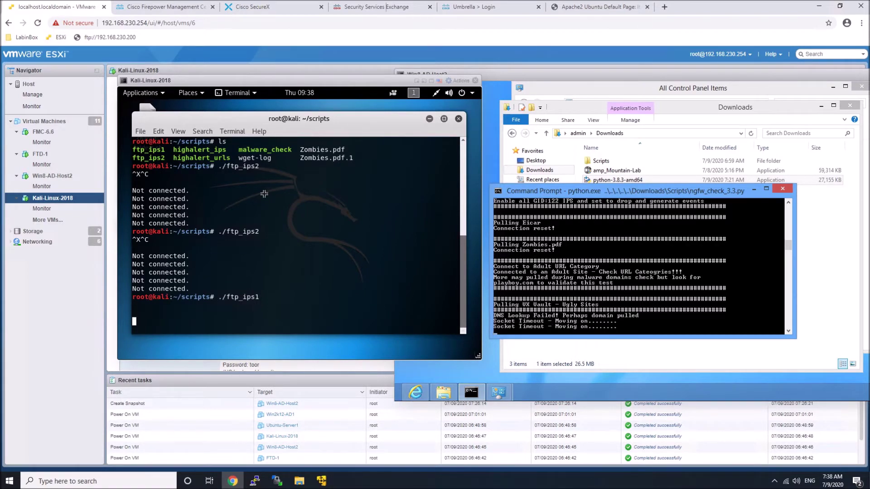
pyautogui.hotkey('ctrl', 'x')
pyautogui.hotkey('ctrl', 'c')
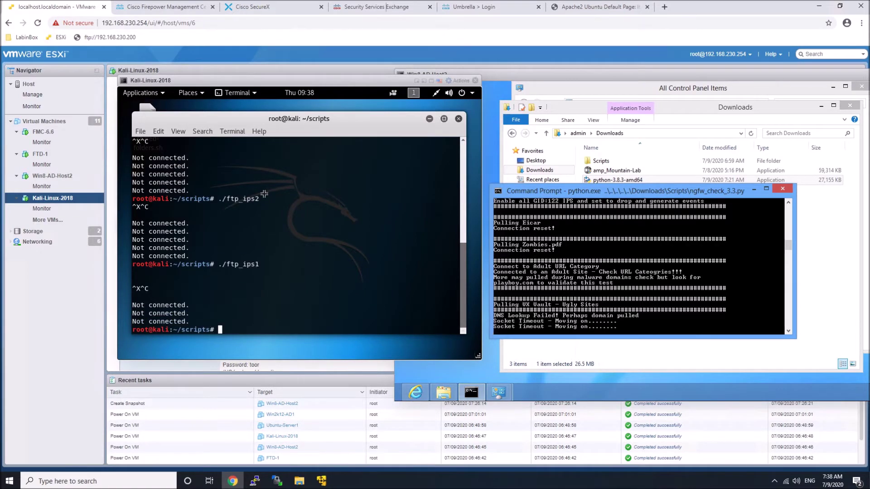
# List the scripts folder and run ./highalert_urls on Kali.
pyautogui.write('ls')
pyautogui.press('Return')
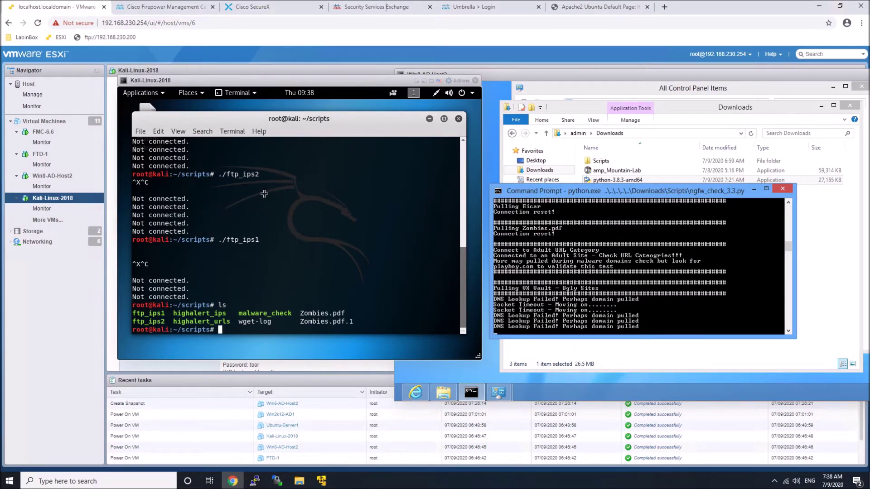
pyautogui.write('./hi')
pyautogui.press('Tab')
pyautogui.write('urls')
pyautogui.press('Return')
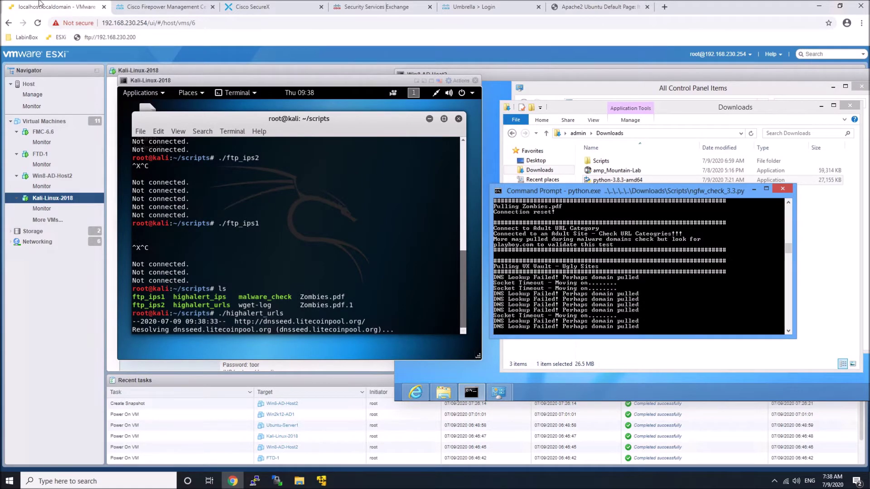
# Reload Firepower's Connection Events for the newest blocked traffic, then view the Security Services Exchange Event Stream.
pyautogui.click(159, 7)
pyautogui.rightClick(262, 119)
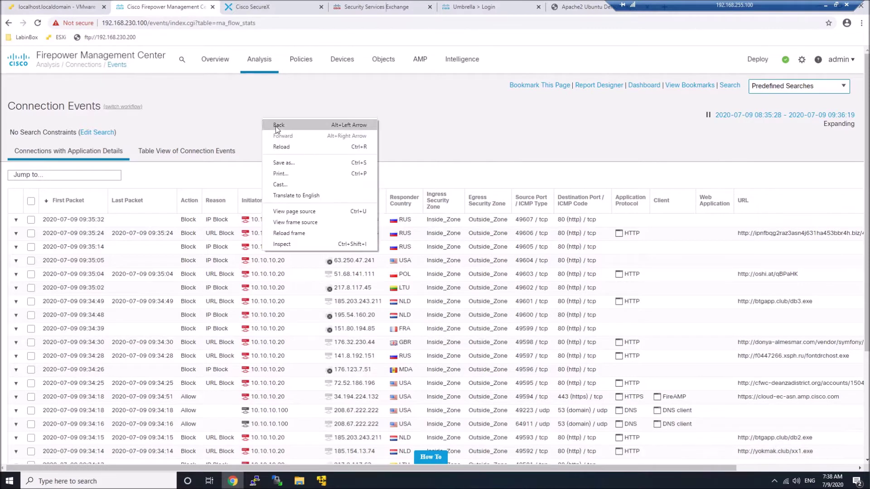
pyautogui.click(277, 144)
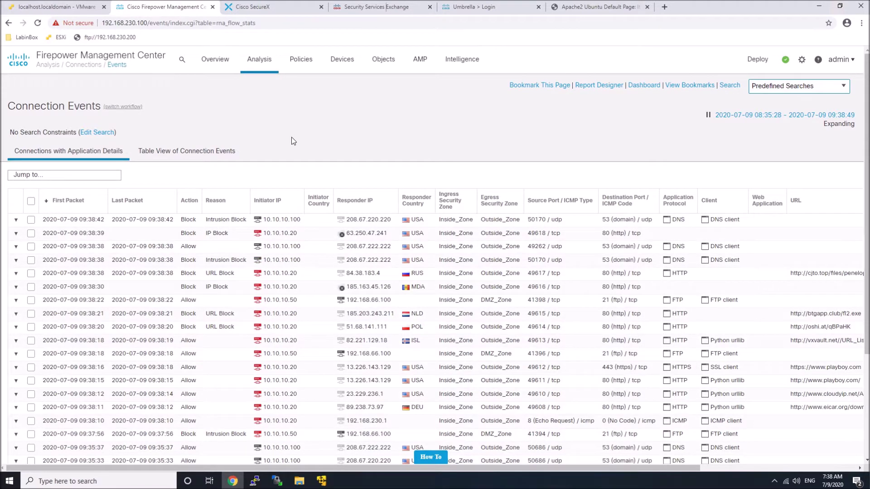
pyautogui.click(366, 8)
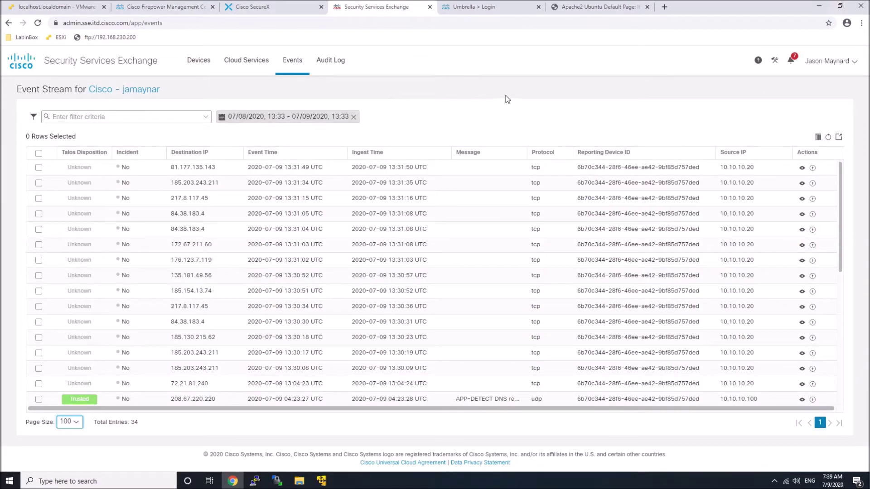
# Refresh the event stream to 65 entries and review the 82.146.46.47 event's details.
pyautogui.click(352, 117)
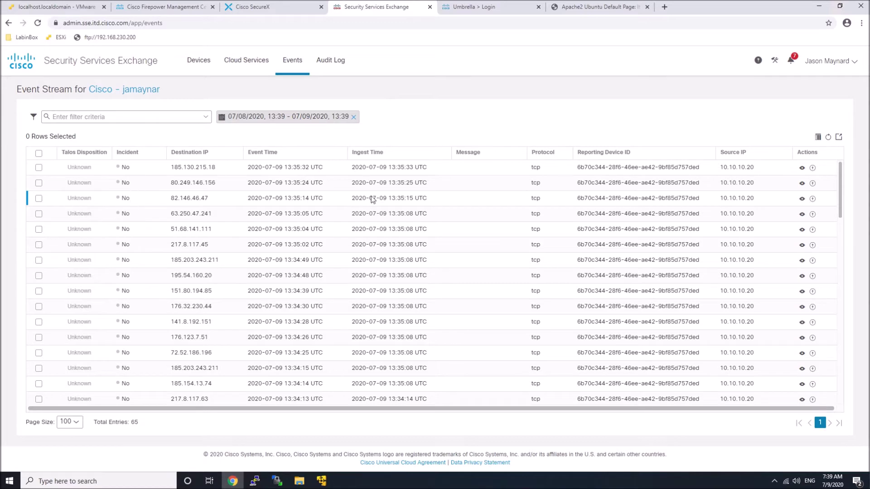
pyautogui.click(802, 200)
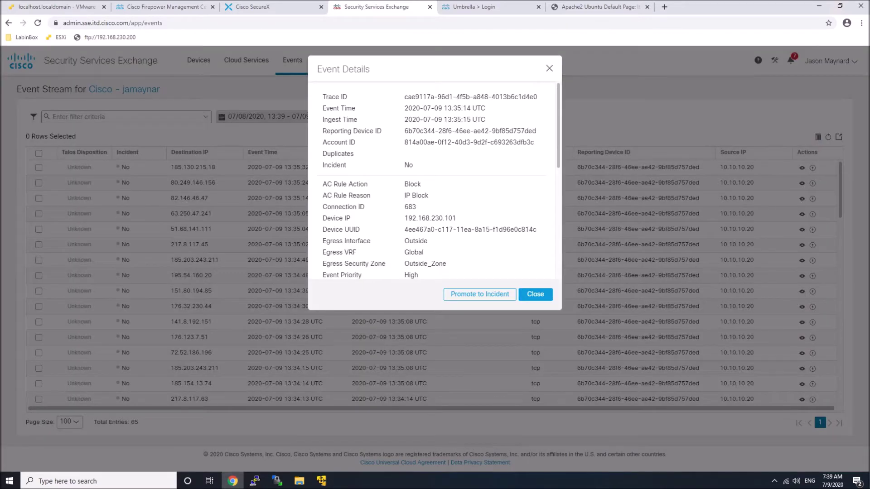
pyautogui.scroll(-2, 431, 241)
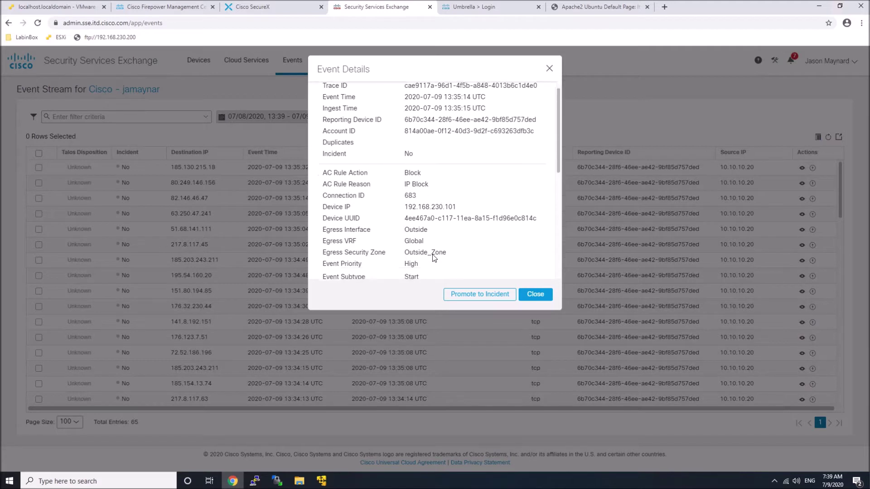
pyautogui.scroll(-2, 429, 256)
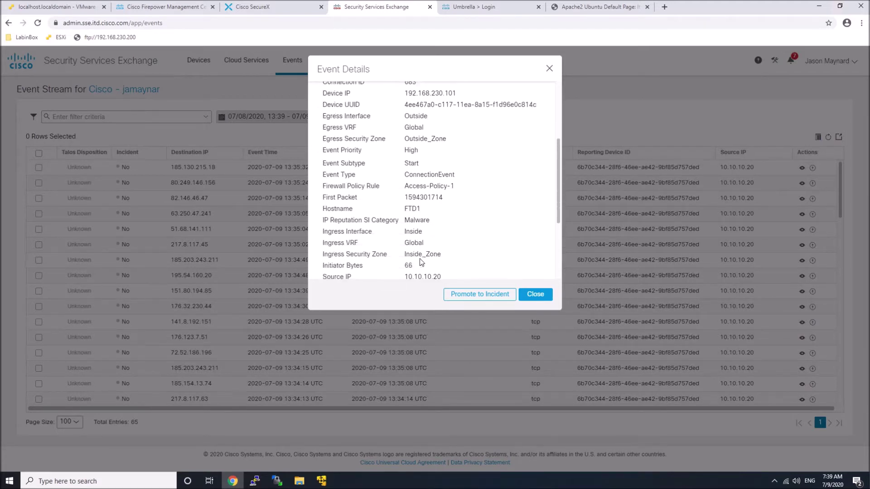
pyautogui.scroll(-3, 419, 259)
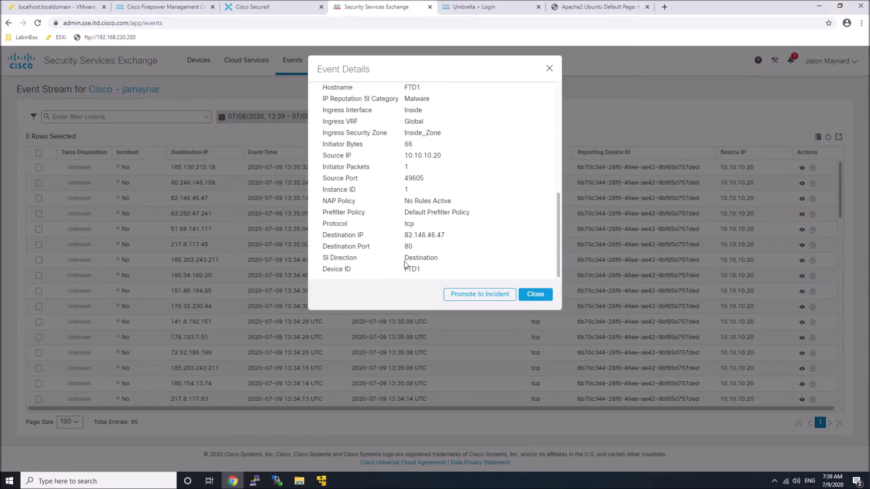
pyautogui.scroll(6, 501, 261)
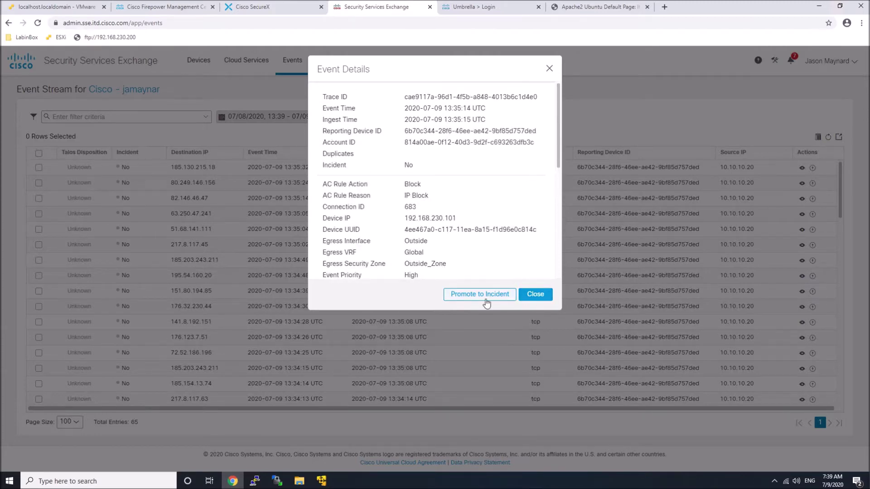
pyautogui.click(528, 295)
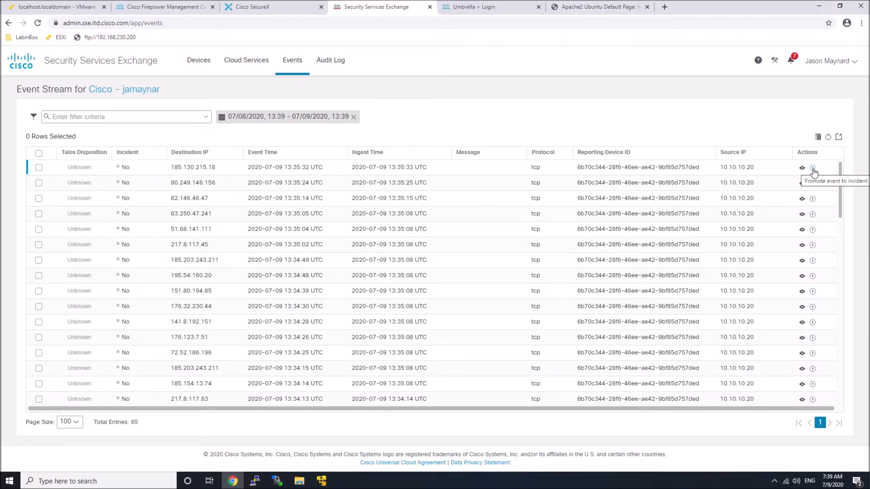
# Promote the 185.130.215.18 event and the 192.168.66.100 FTP alert event to incidents.
pyautogui.click(813, 168)
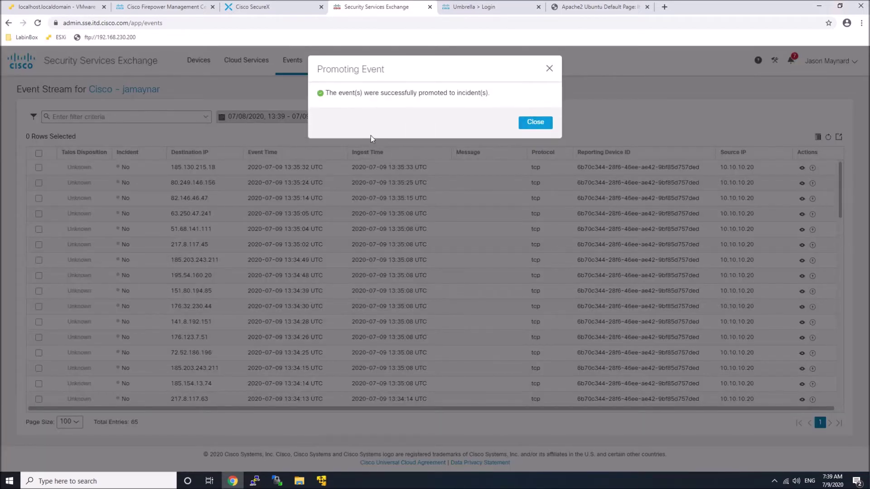
pyautogui.click(535, 124)
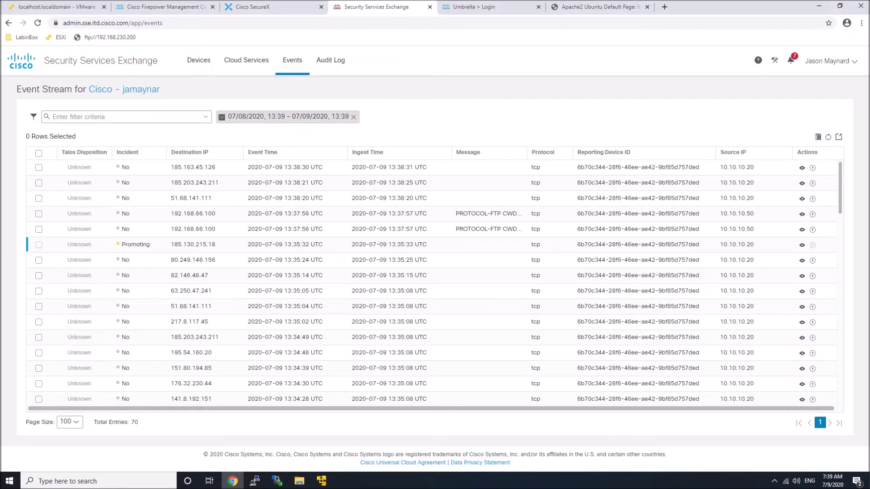
pyautogui.click(41, 230)
pyautogui.click(85, 138)
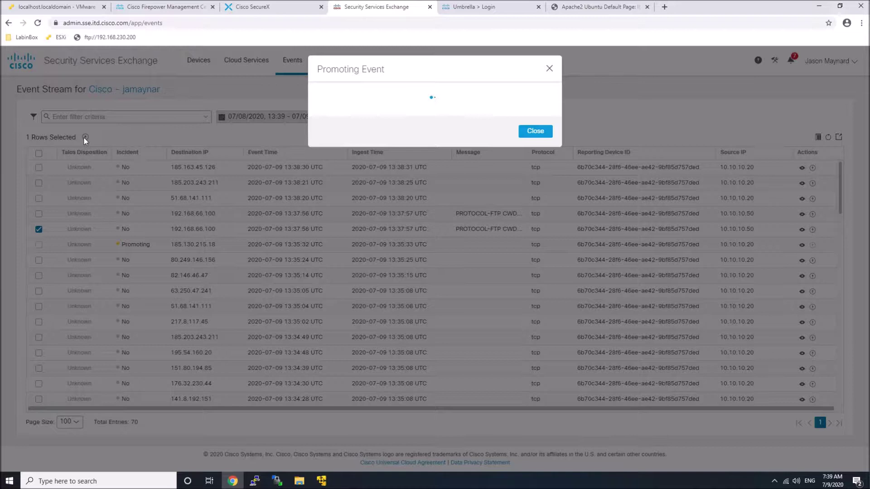
pyautogui.click(535, 127)
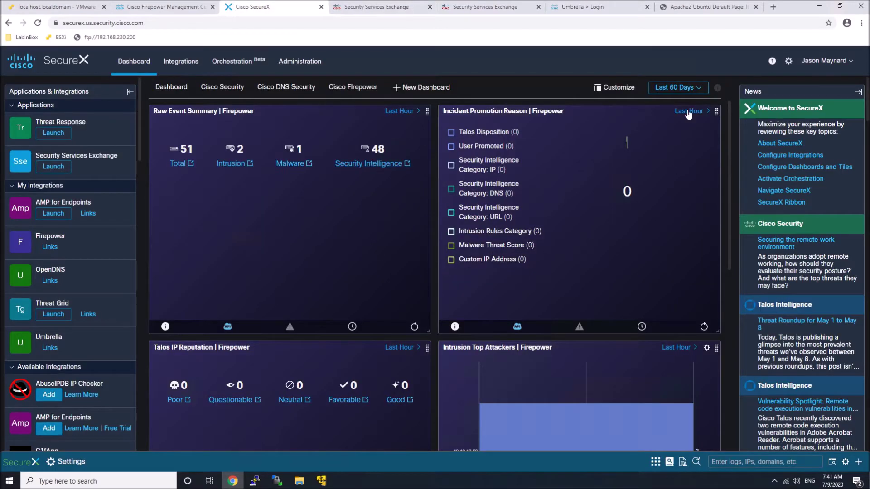
# Set the incident promotions tile's time range to the last 24 hours.
pyautogui.click(689, 112)
pyautogui.click(665, 156)
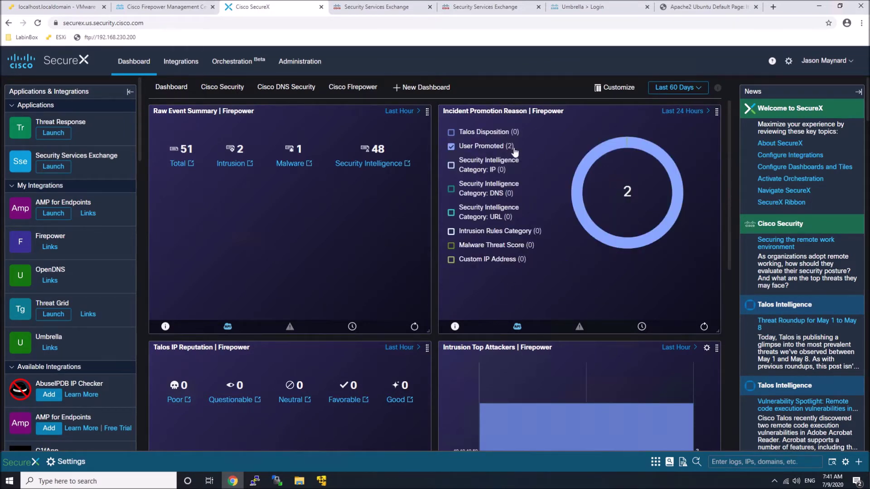
pyautogui.scroll(-3, 578, 274)
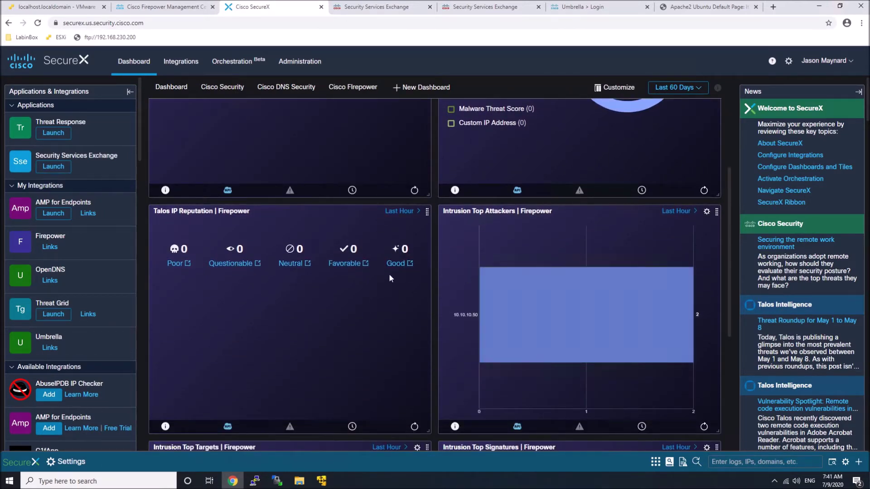
# Set the Talos IP Reputation tile to Last 24 Hours, showing 8 Good.
pyautogui.click(402, 218)
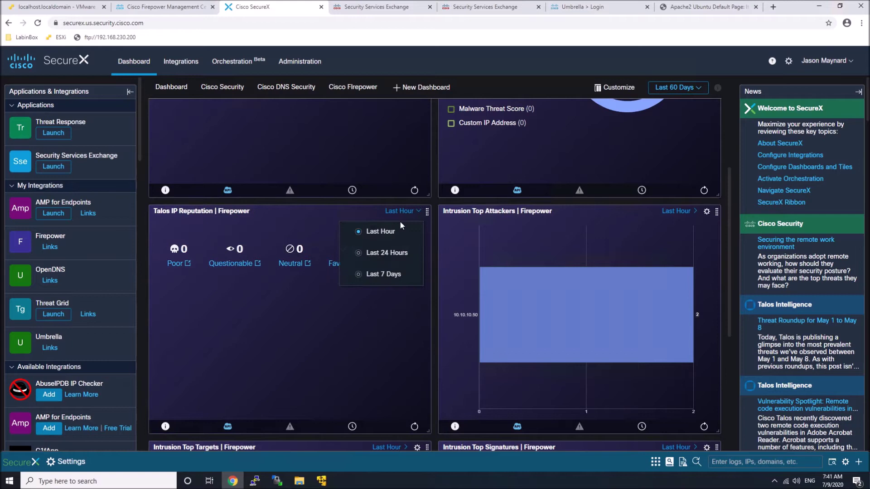
pyautogui.click(374, 255)
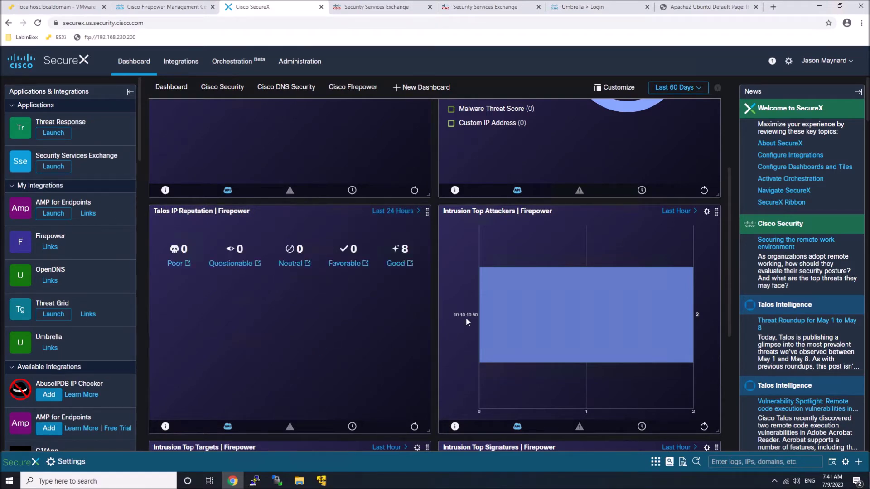
pyautogui.scroll(-1, 466, 317)
pyautogui.scroll(-1, 371, 308)
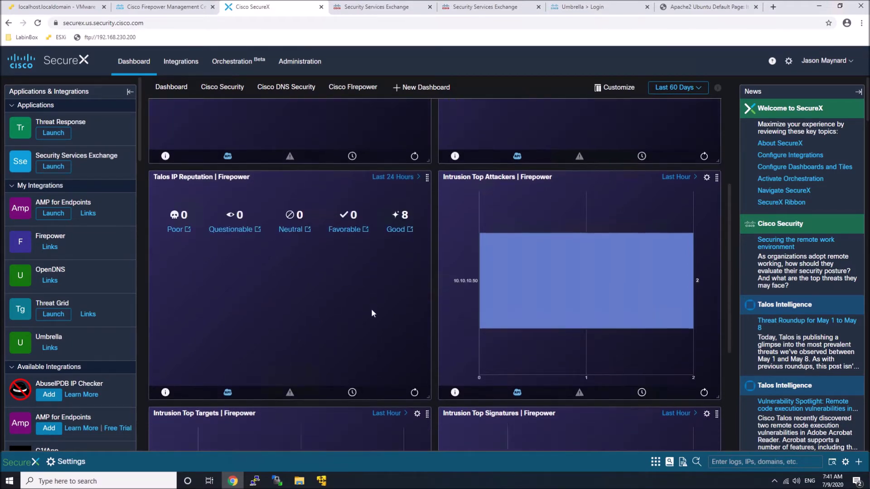
pyautogui.scroll(-4, 372, 313)
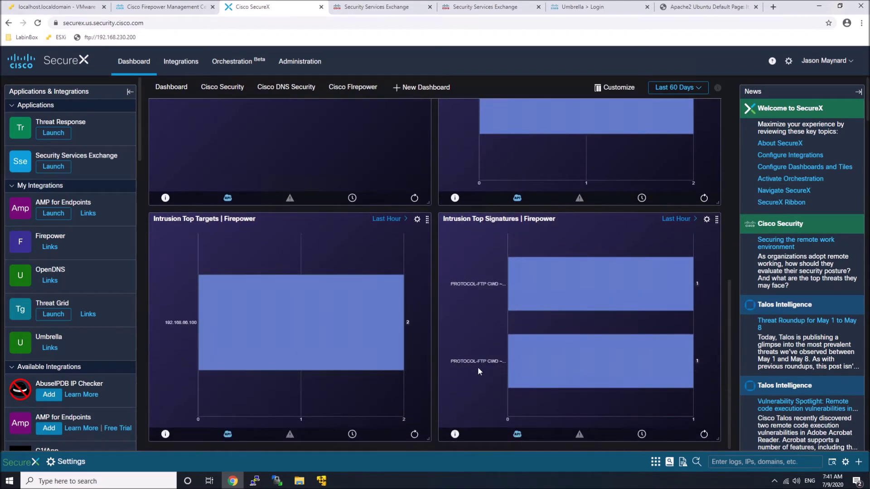
pyautogui.scroll(8, 259, 299)
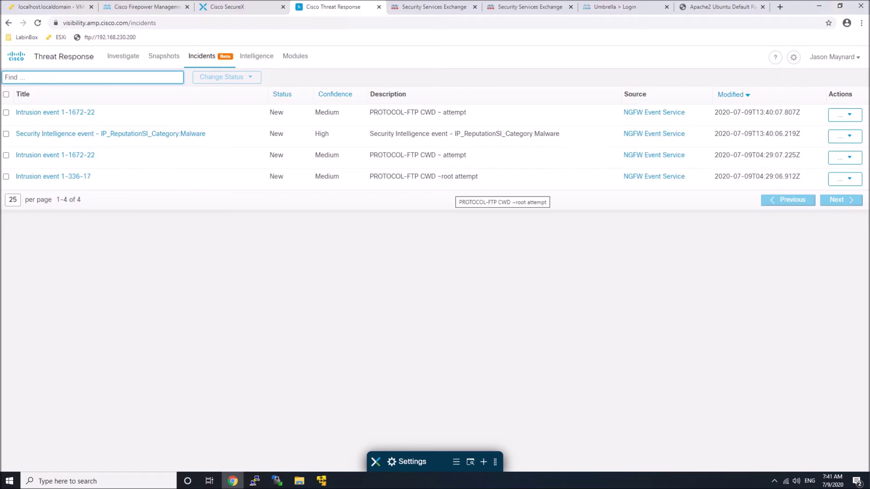
# Open and dismiss the Actions list for the Security Intelligence malware incident.
pyautogui.click(850, 137)
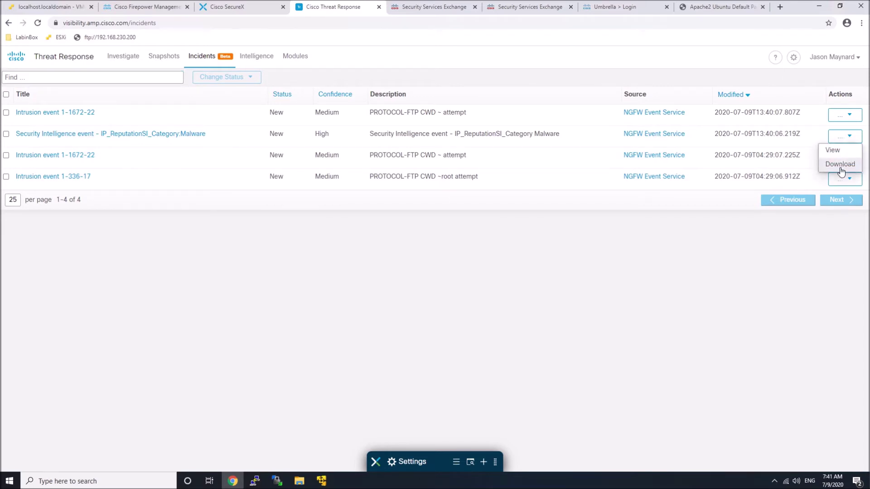
pyautogui.click(418, 252)
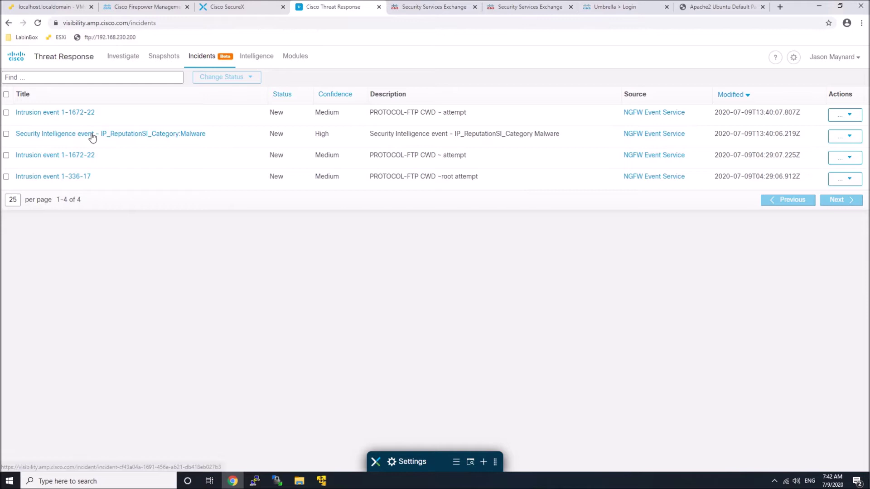
# Open the Security Intelligence malware incident and review its Targets, Observables, Timeline and Sightings.
pyautogui.click(92, 134)
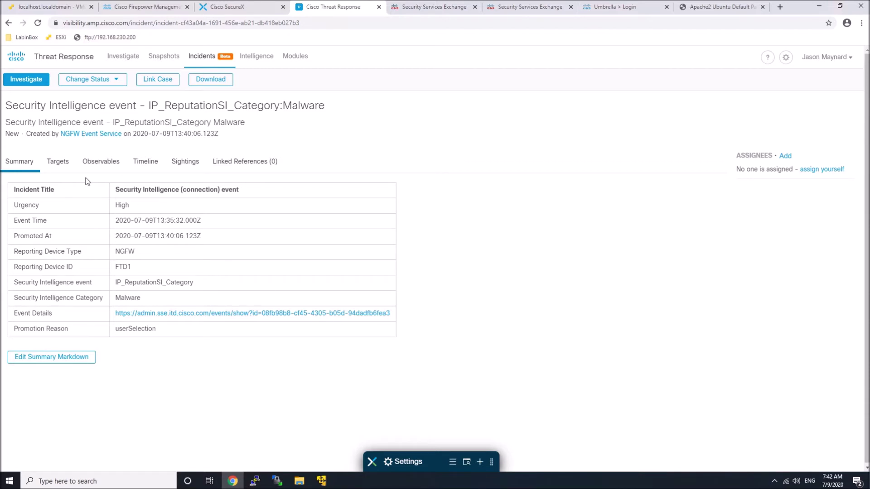
pyautogui.click(59, 163)
pyautogui.click(99, 166)
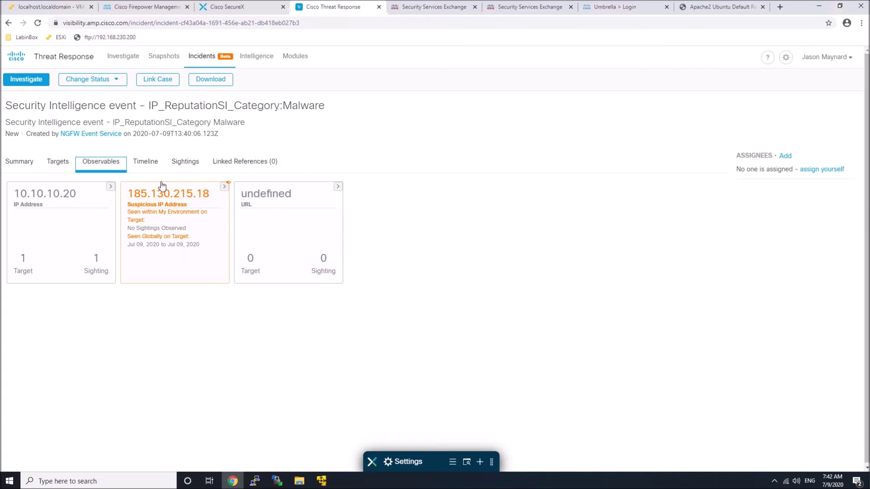
pyautogui.click(149, 167)
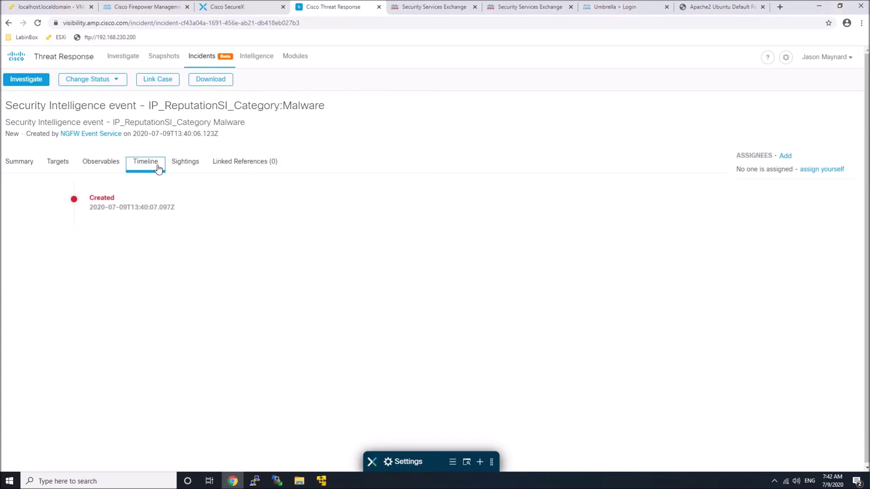
pyautogui.click(184, 164)
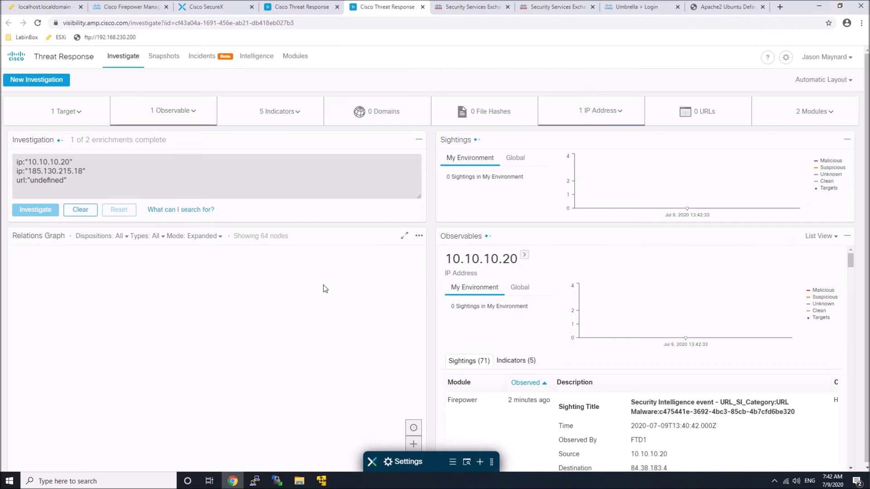
# Check the investigation's 2 target endpoints, then bring up the relations graph tool options.
pyautogui.click(81, 113)
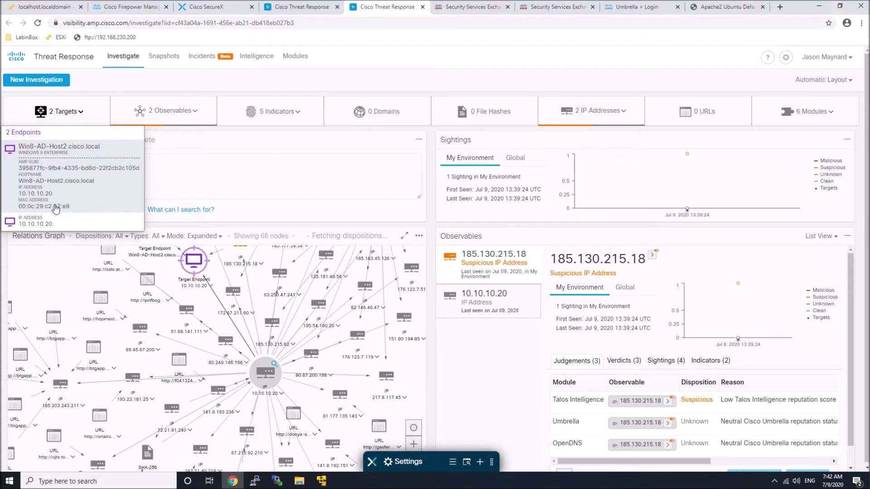
pyautogui.click(67, 180)
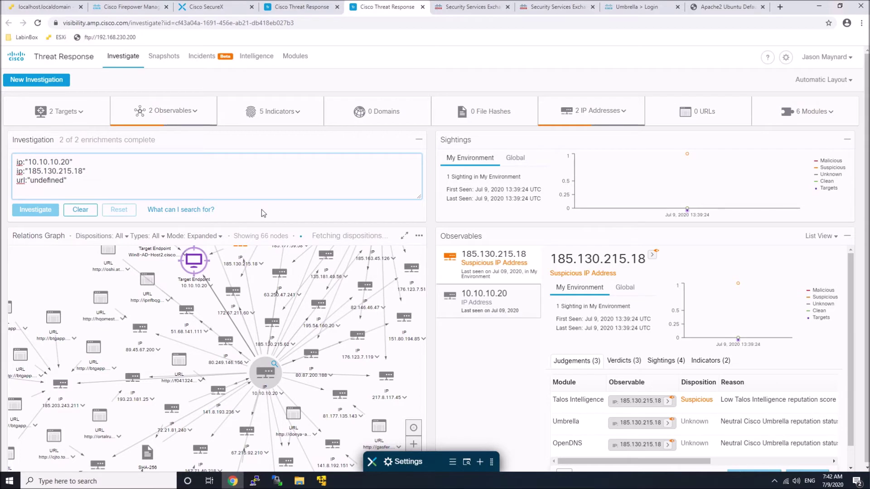
pyautogui.click(416, 446)
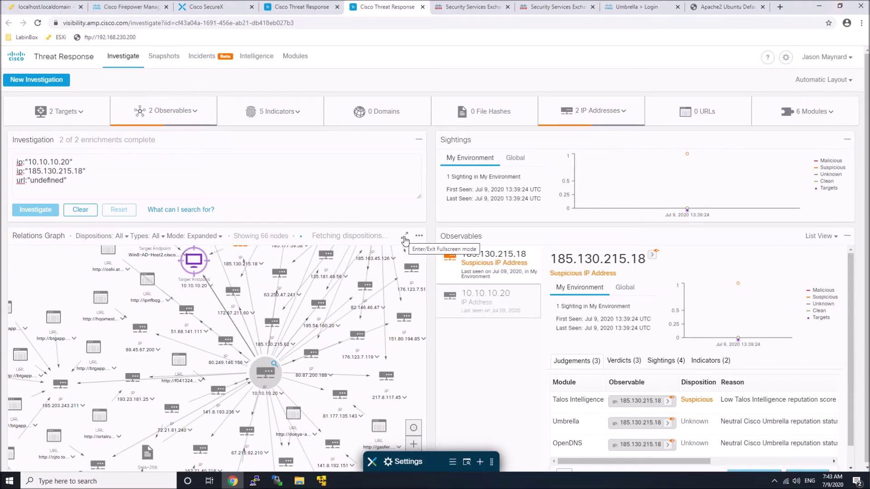
# Expand the relations graph fullscreen and search Threat Grid for the cfwc-deanzadistrict.org URL.
pyautogui.click(405, 239)
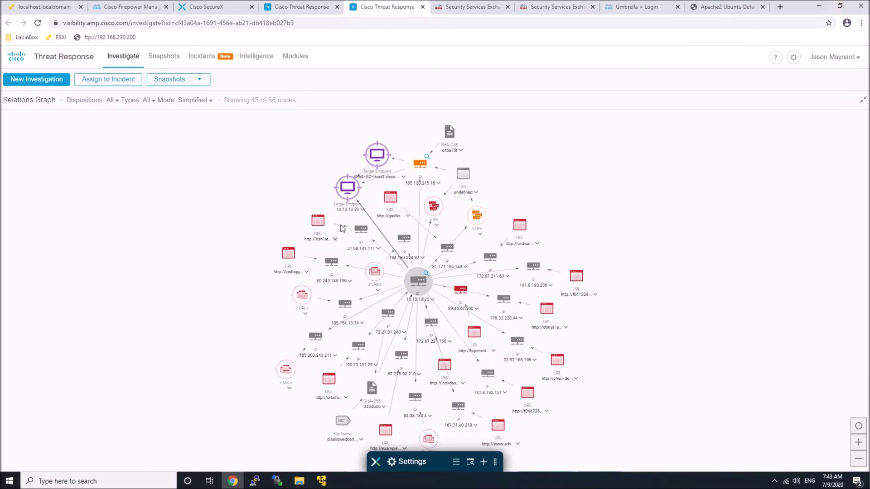
pyautogui.click(576, 380)
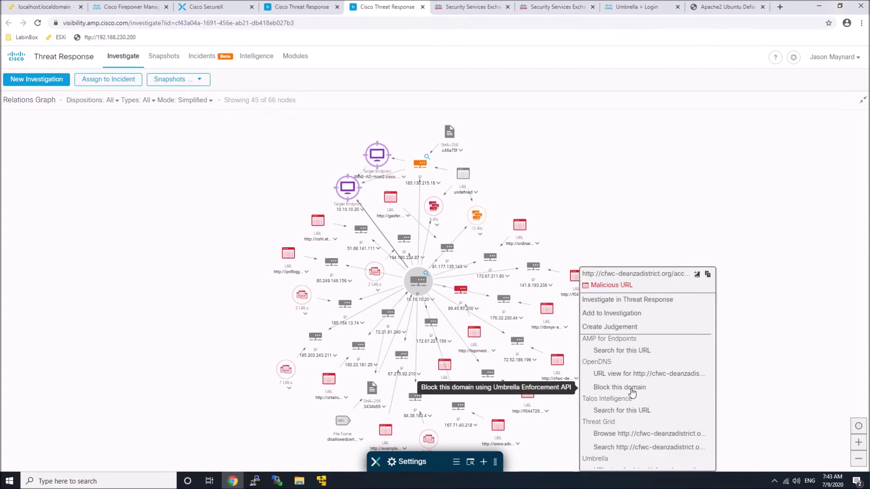
pyautogui.click(626, 448)
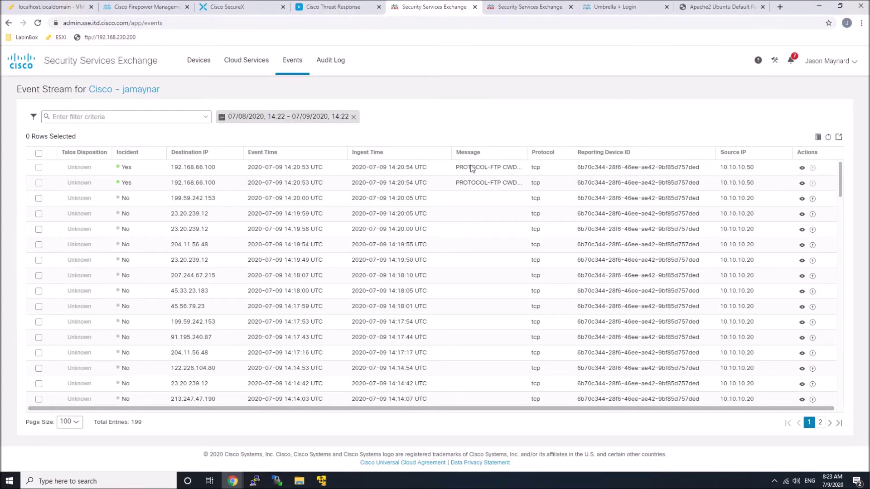
# Add server-mysql to Eventing's auto-promoted intrusion rule categories, then return to Events.
pyautogui.click(254, 61)
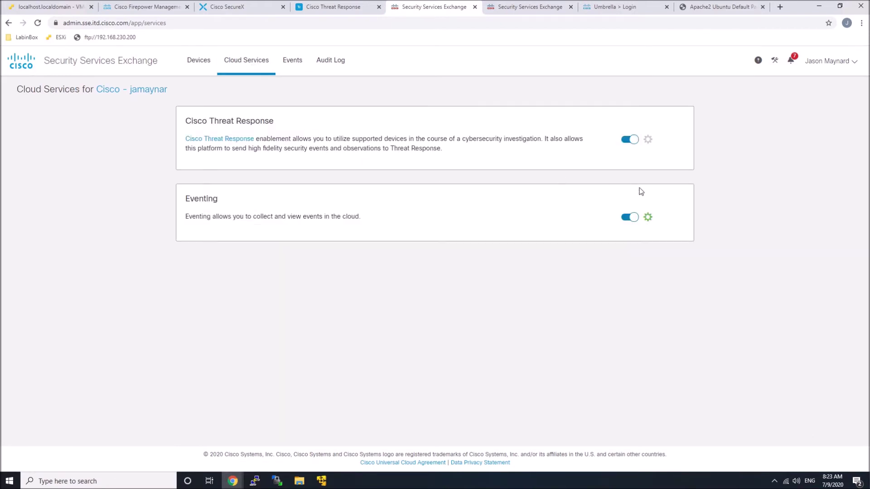
pyautogui.click(648, 218)
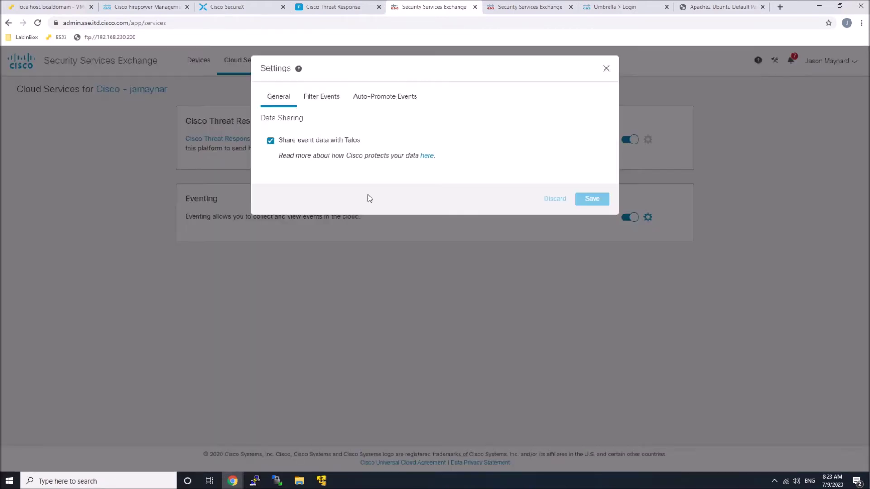
pyautogui.click(319, 102)
pyautogui.click(363, 101)
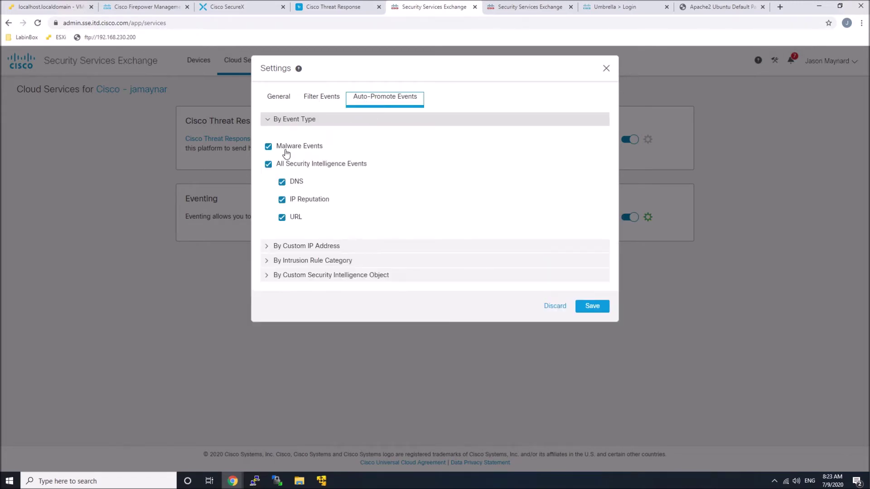
pyautogui.click(290, 261)
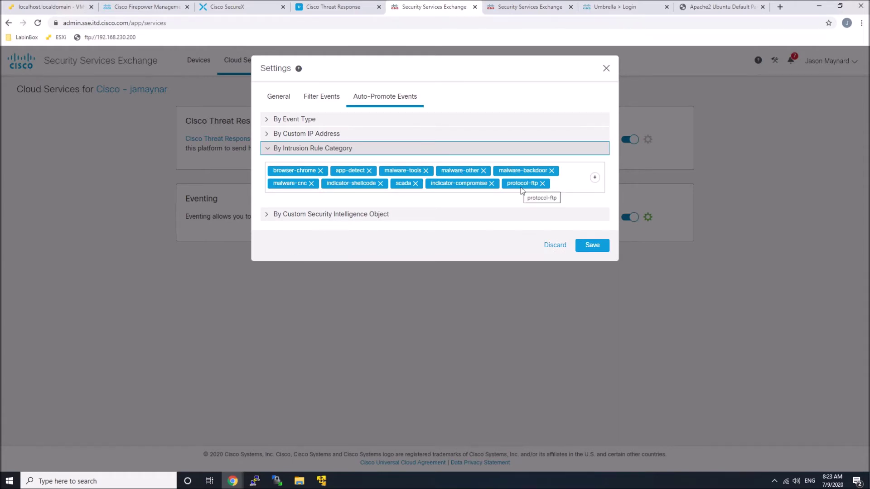
pyautogui.click(595, 178)
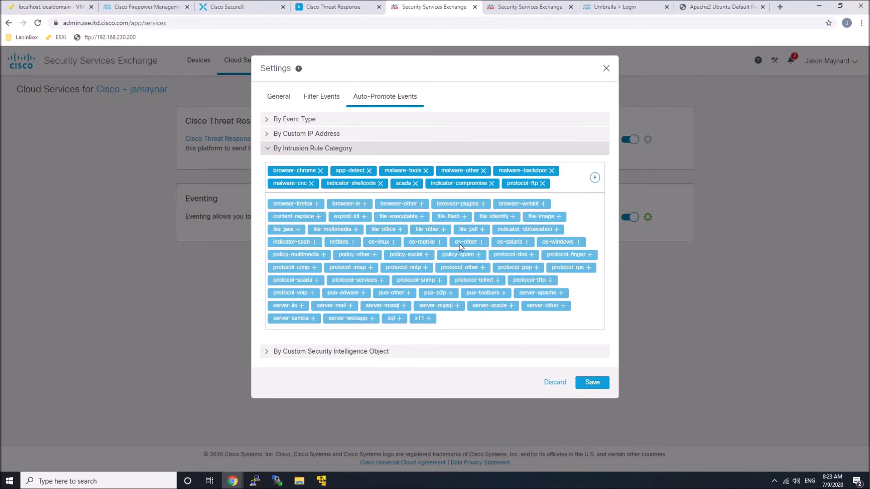
pyautogui.click(456, 306)
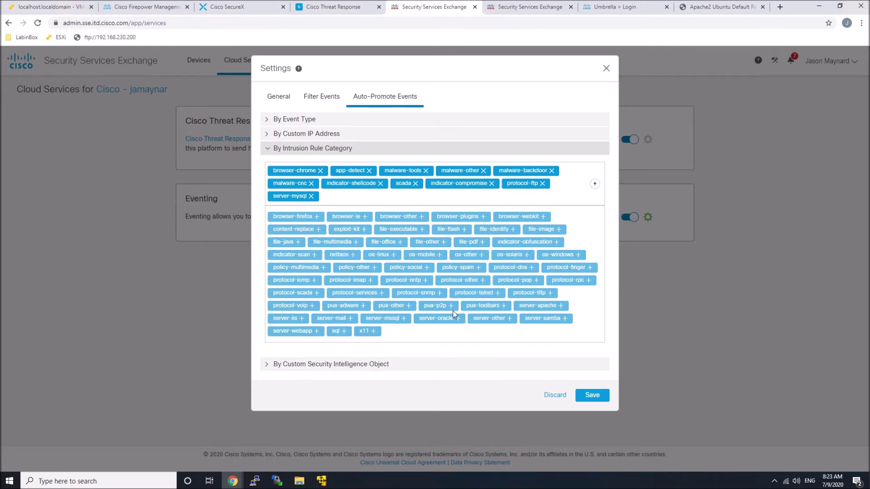
pyautogui.press('Escape')
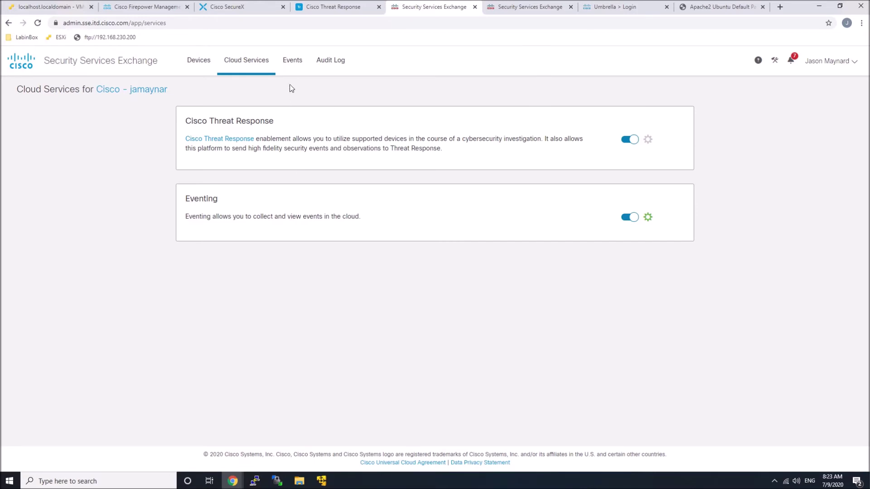
pyautogui.click(294, 63)
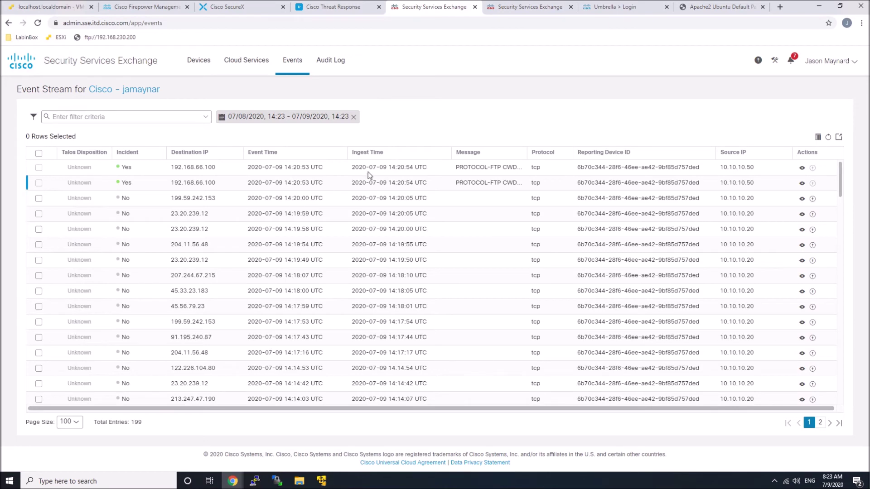
# Rerun and stop the ftp_ips2 attack script on Kali, then check the Event Stream.
pyautogui.click(69, 7)
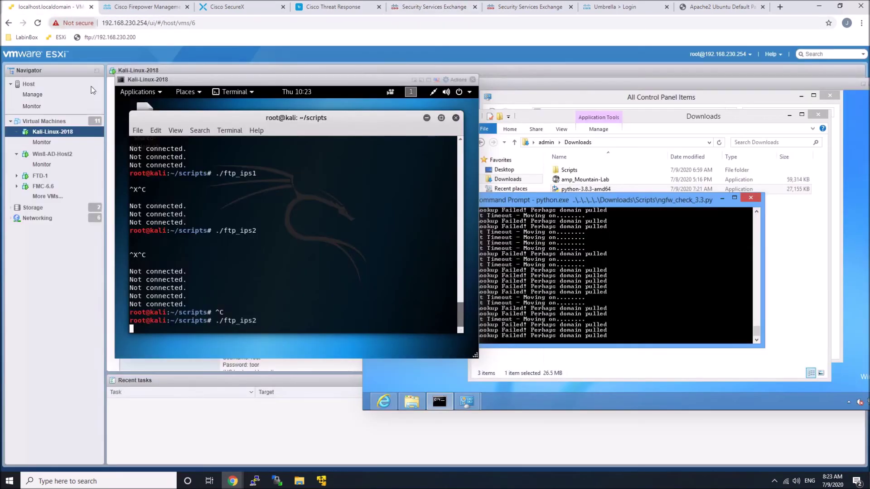
pyautogui.hotkey('ctrl', 'x')
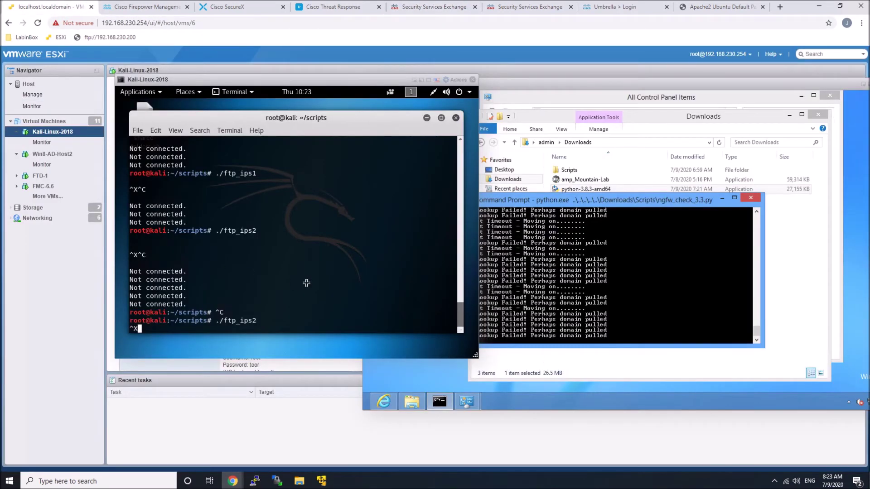
pyautogui.hotkey('ctrl', 'c')
pyautogui.press('Up')
pyautogui.press('Return')
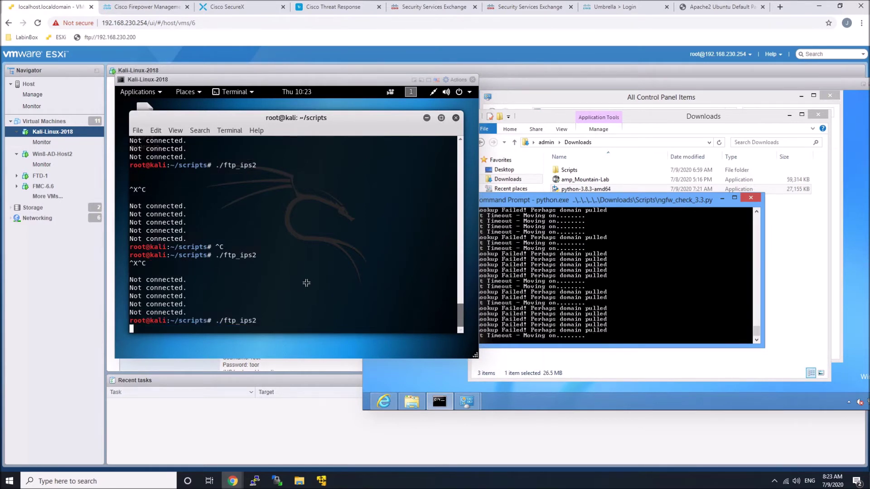
pyautogui.hotkey('ctrl', 'x')
pyautogui.hotkey('ctrl', 'c')
pyautogui.press('Up')
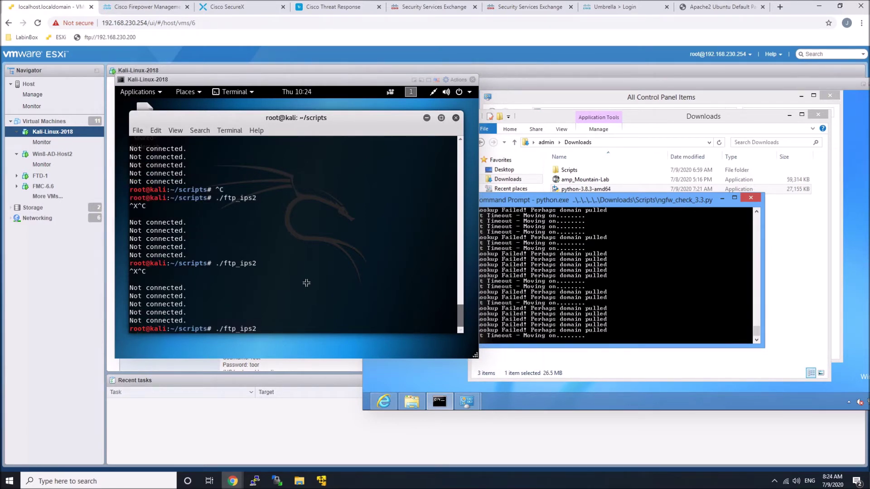
pyautogui.press('Return')
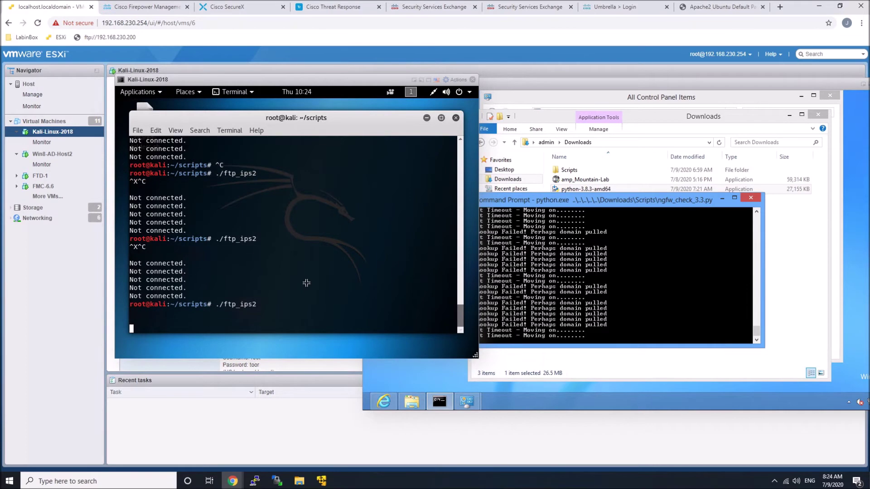
pyautogui.hotkey('ctrl', 'x')
pyautogui.hotkey('ctrl', 'c')
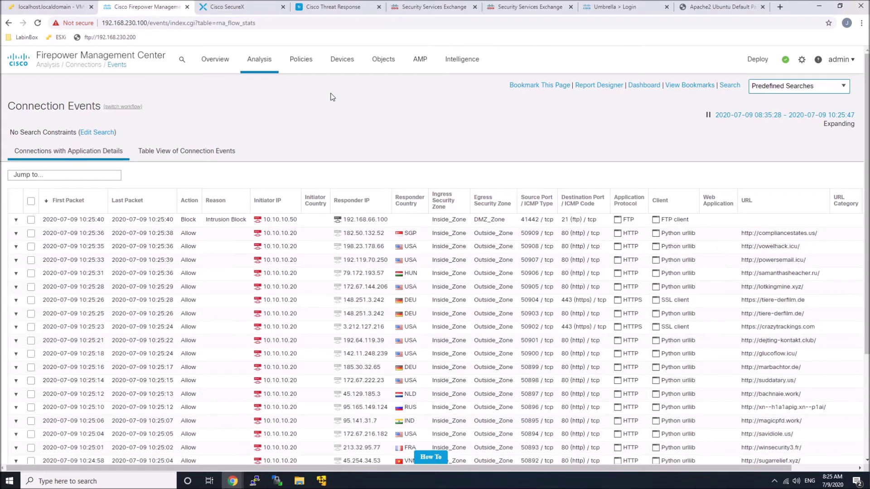
pyautogui.click(414, 9)
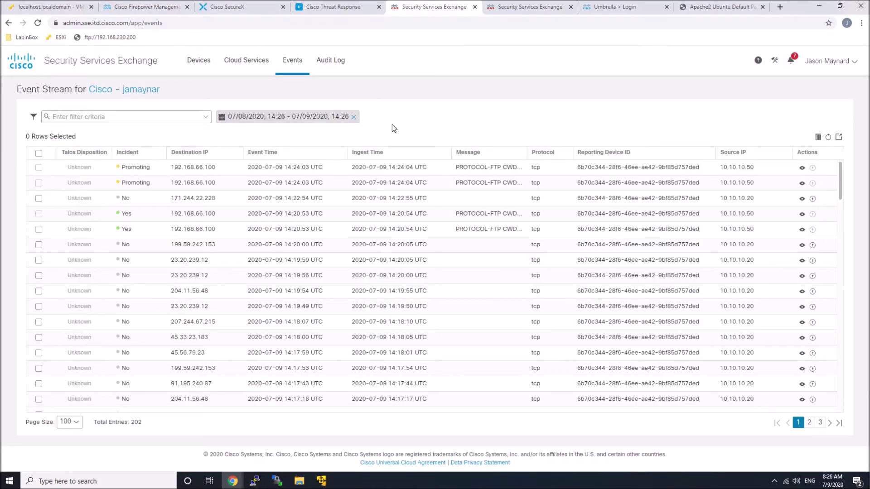
# Reload the Threat Response Incidents list, check the SSE event stream, then reload until 11 incidents show.
pyautogui.click(344, 9)
pyautogui.rightClick(356, 286)
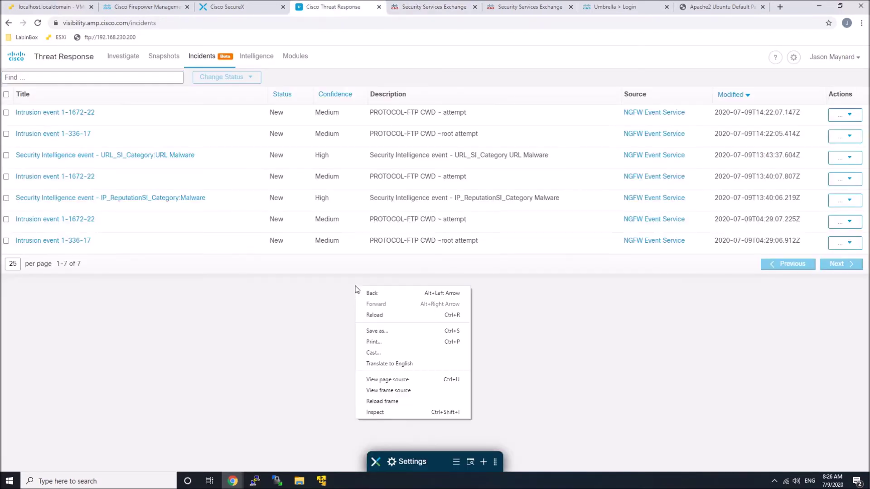
pyautogui.click(381, 314)
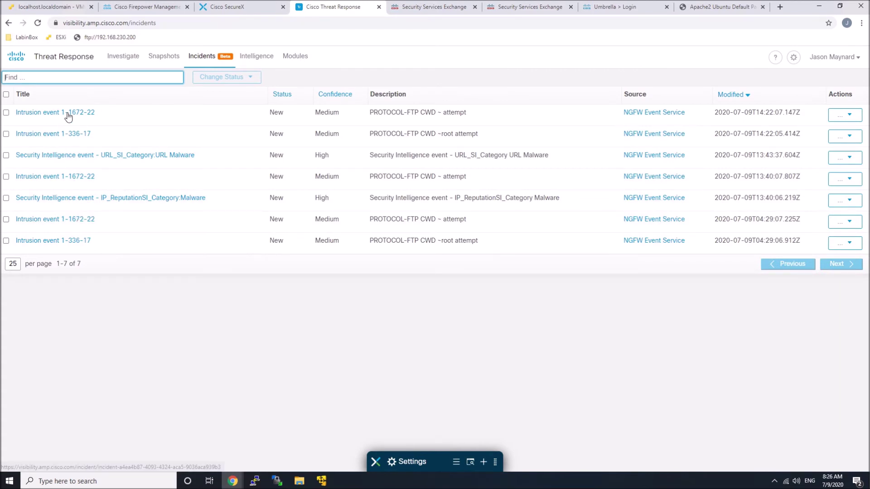
pyautogui.click(431, 6)
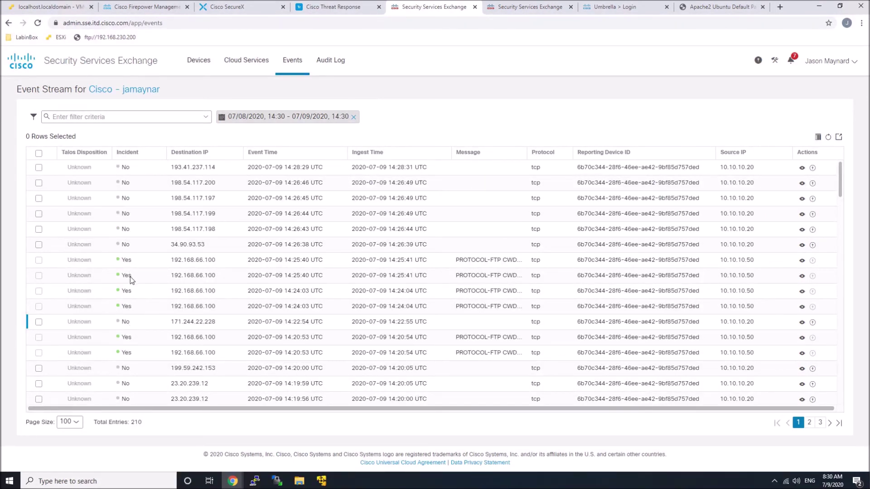
pyautogui.click(343, 6)
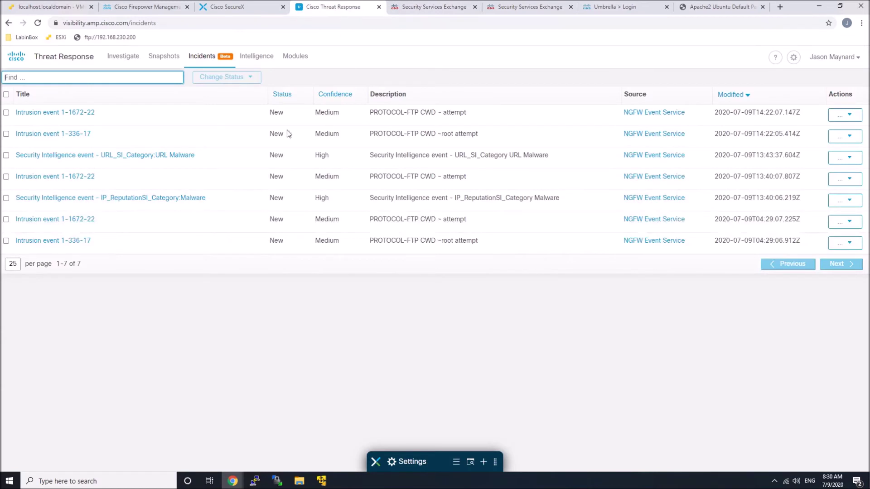
pyautogui.rightClick(228, 321)
pyautogui.click(249, 350)
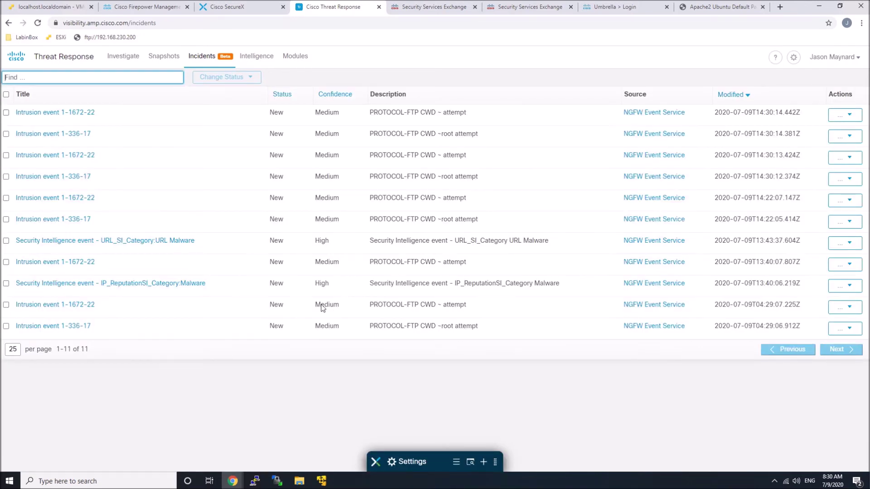
pyautogui.click(233, 372)
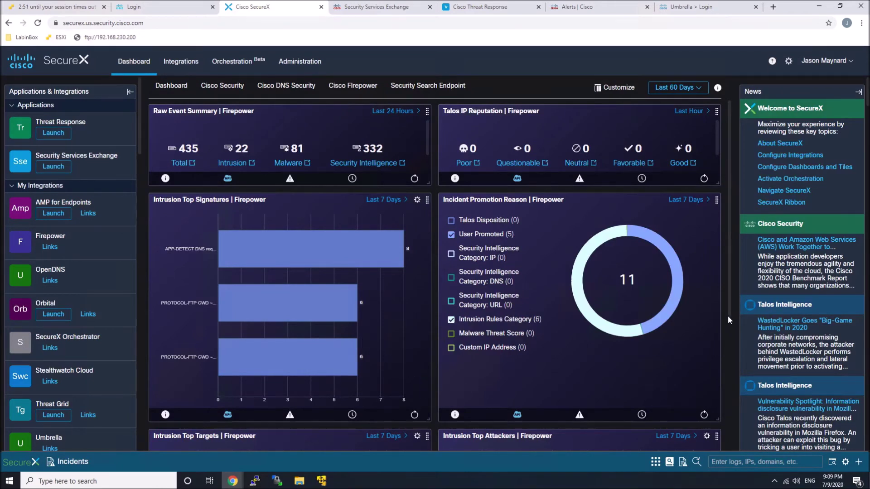
# Expand the ribbon's Incidents panel to show Intrusion event 1-1672-22.
pyautogui.scroll(-5, 728, 393)
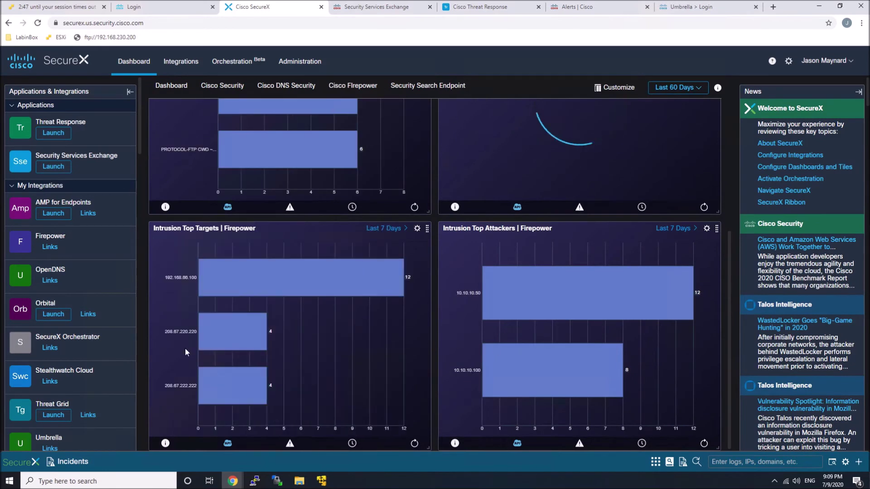
pyautogui.click(68, 463)
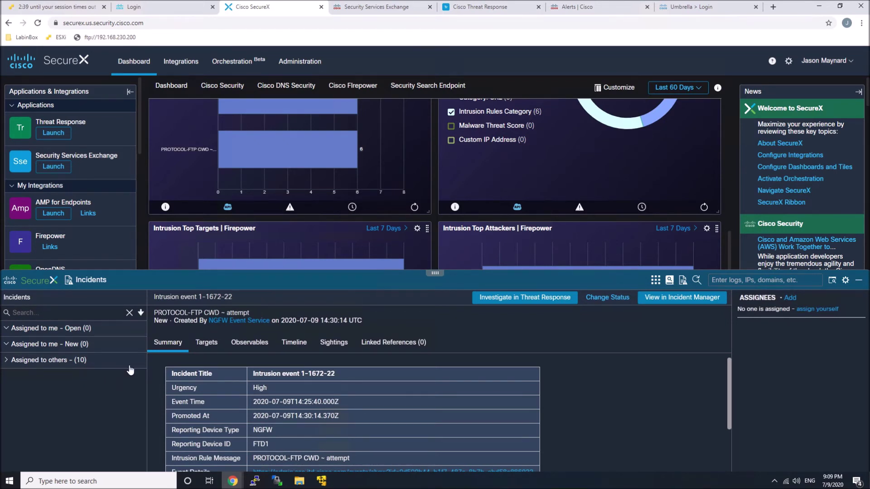
# Expand 'Assigned to others' and open Intrusion event 1-336-17's details.
pyautogui.click(25, 364)
pyautogui.click(71, 394)
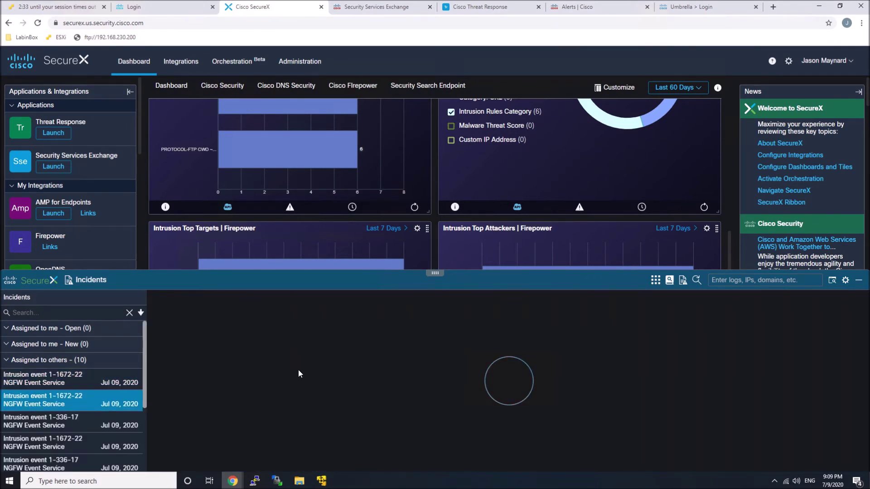
pyautogui.scroll(-3, 328, 405)
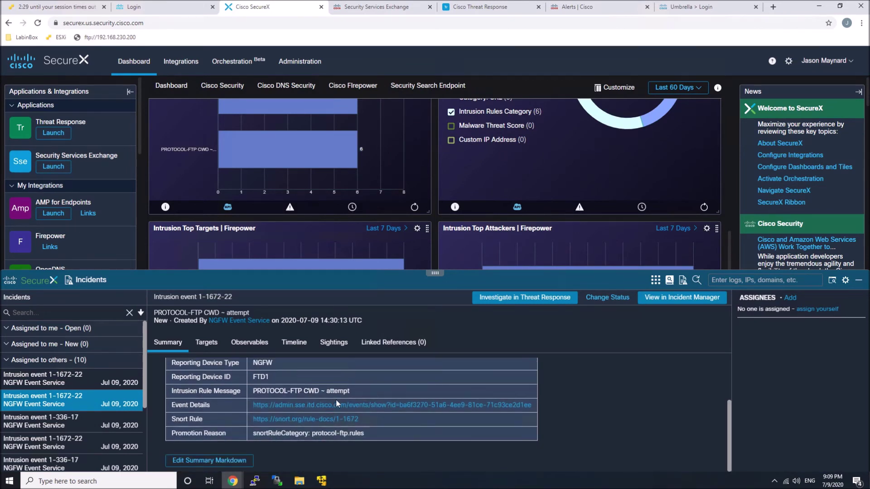
pyautogui.click(59, 424)
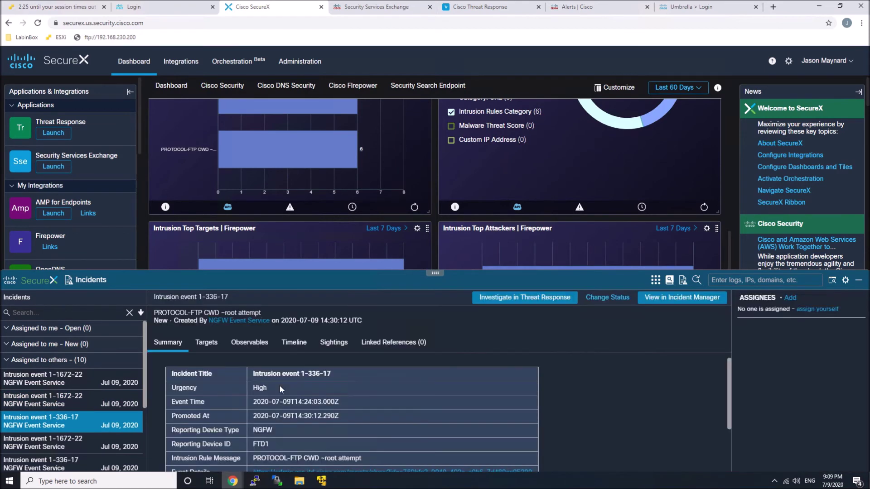
pyautogui.scroll(-1, 280, 388)
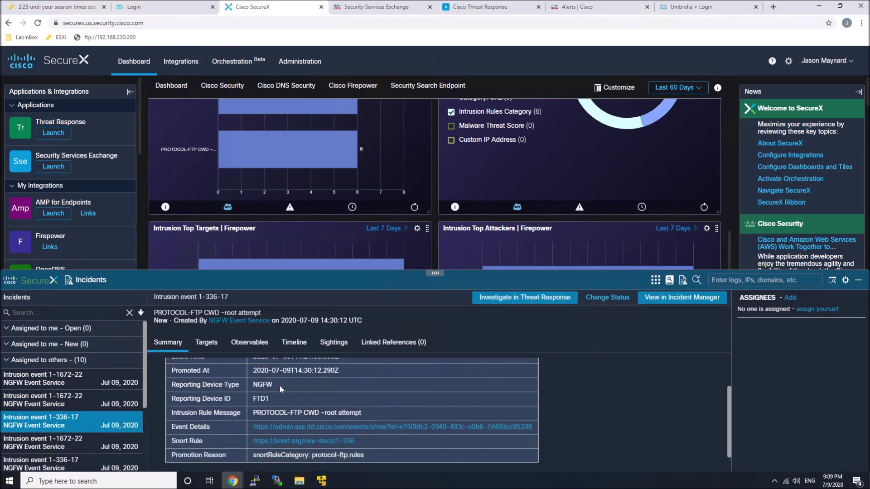
pyautogui.scroll(1, 279, 385)
# Review its targets, observables, timeline and sightings, then assign the incident to yourself.
pyautogui.click(207, 342)
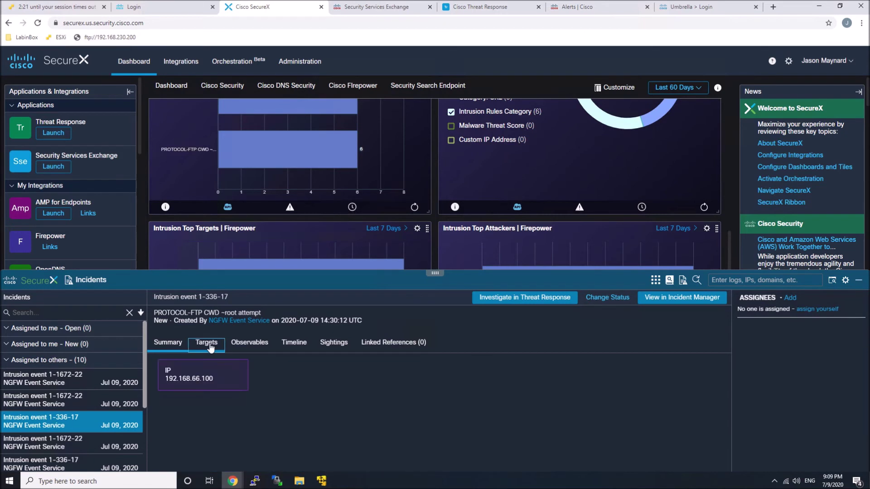
pyautogui.click(249, 343)
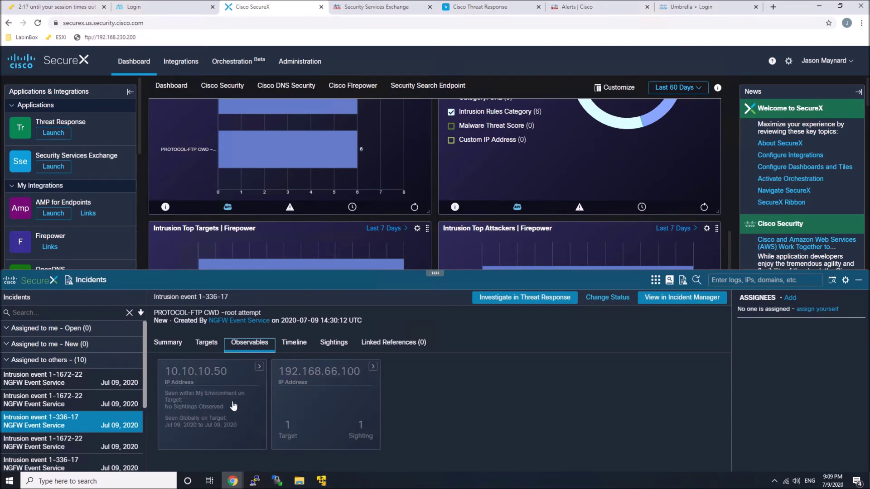
pyautogui.click(294, 343)
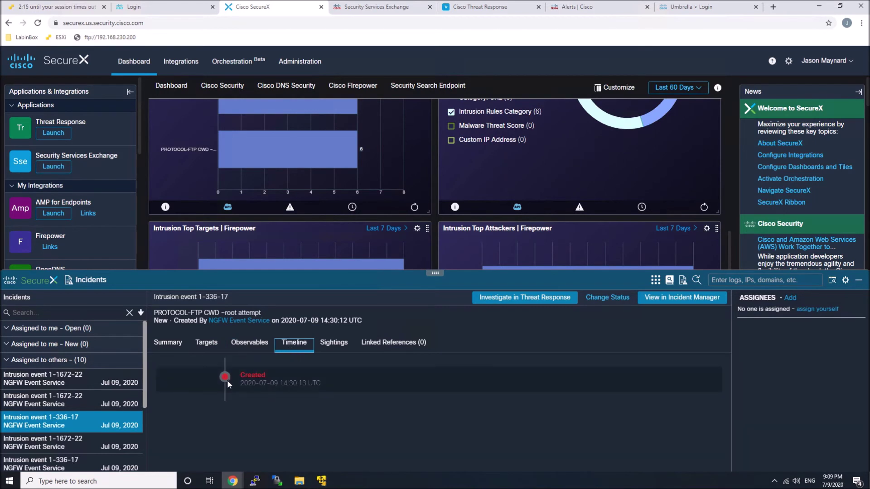
pyautogui.click(337, 345)
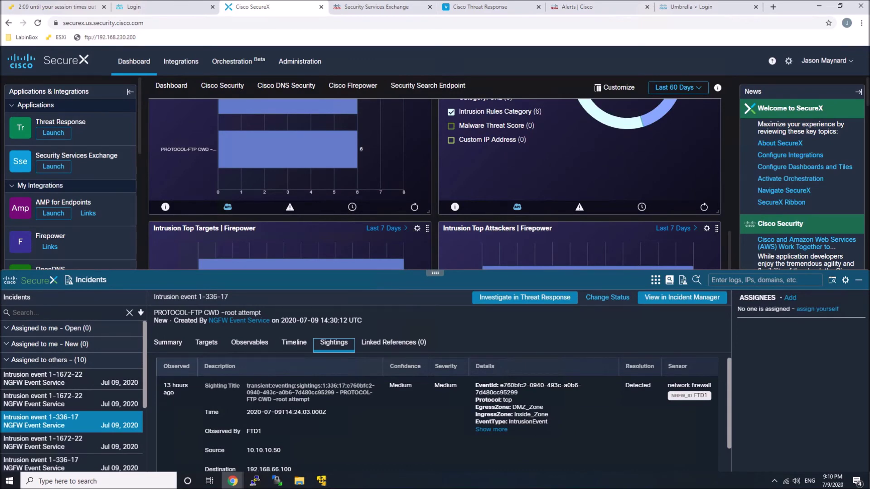
pyautogui.scroll(-1, 388, 420)
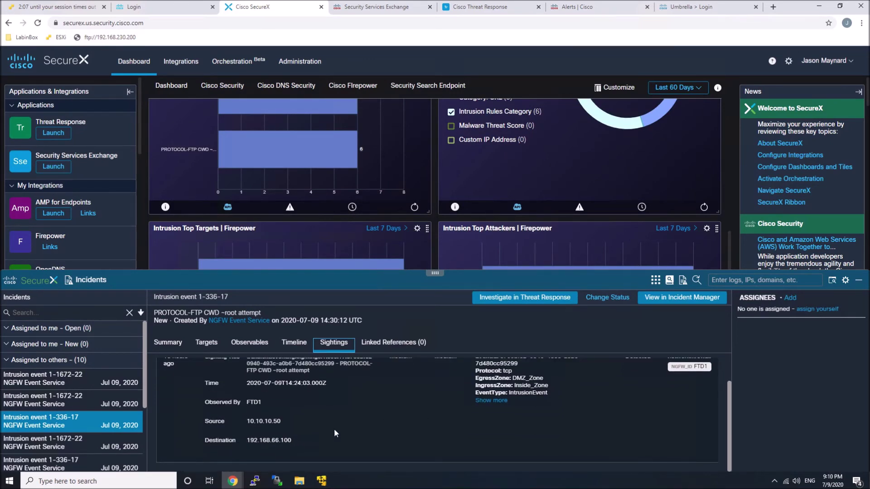
pyautogui.scroll(1, 341, 420)
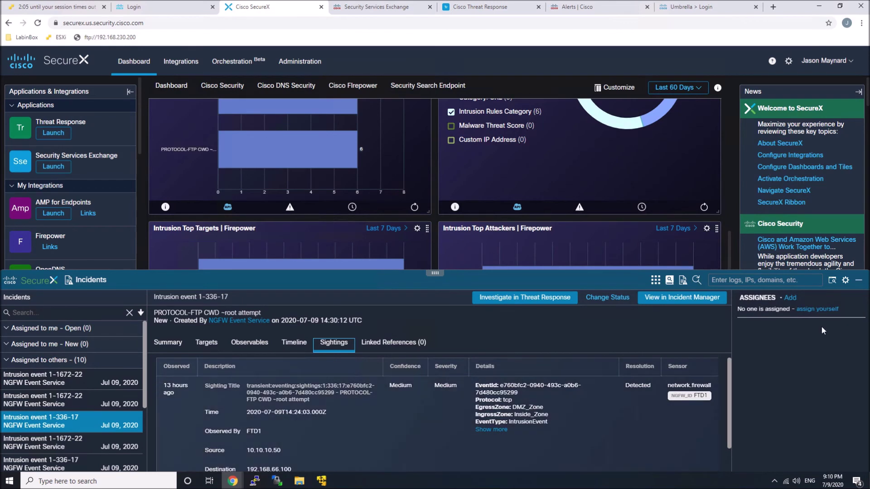
pyautogui.click(817, 310)
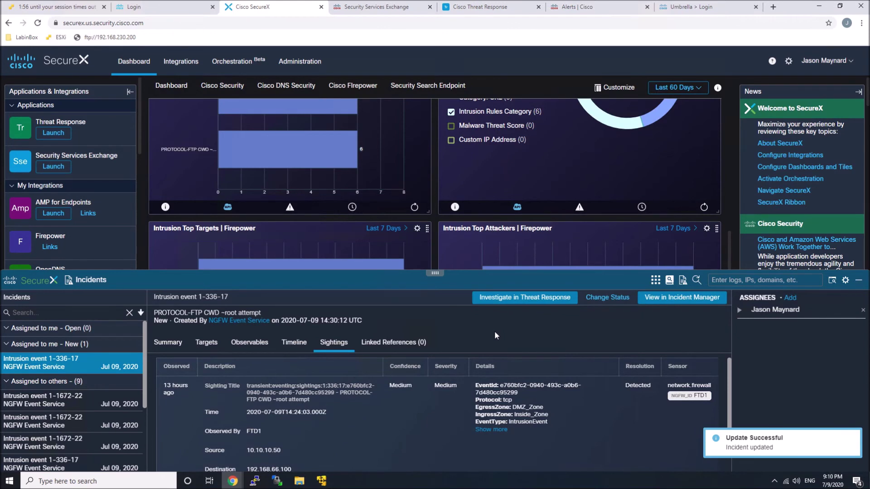
pyautogui.click(6, 382)
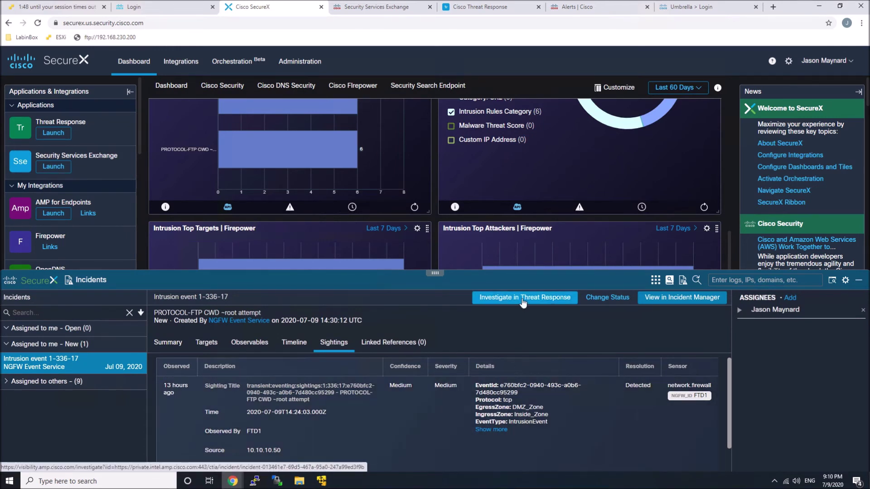
# Investigate the incident in Threat Response and move the 144.76.222.140 and URL nodes up.
pyautogui.click(523, 303)
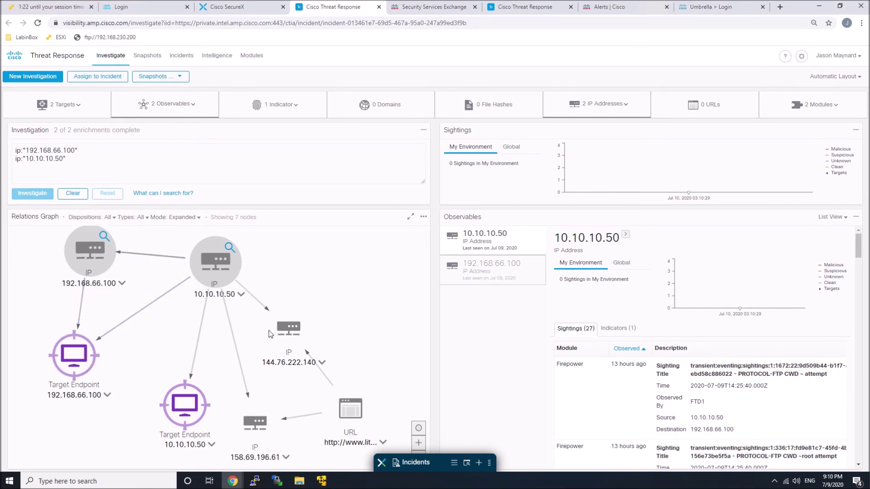
pyautogui.moveTo(289, 328); pyautogui.dragTo(316, 271)
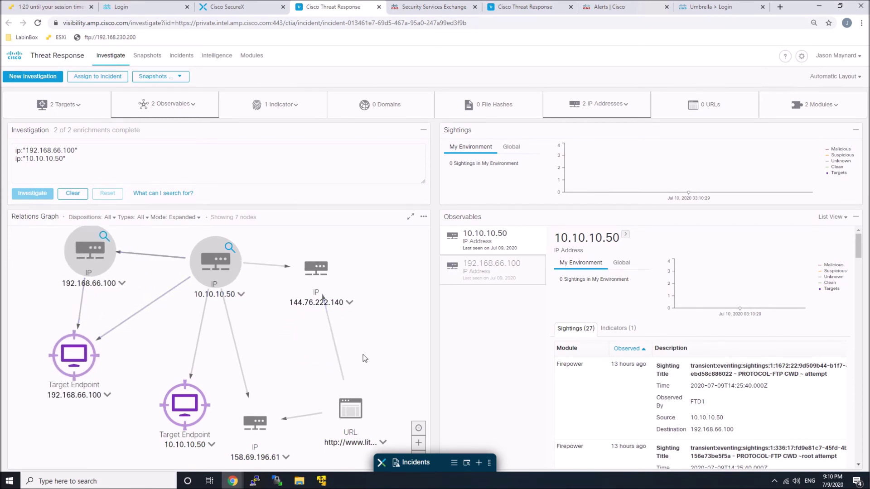
pyautogui.moveTo(349, 408); pyautogui.dragTo(343, 350)
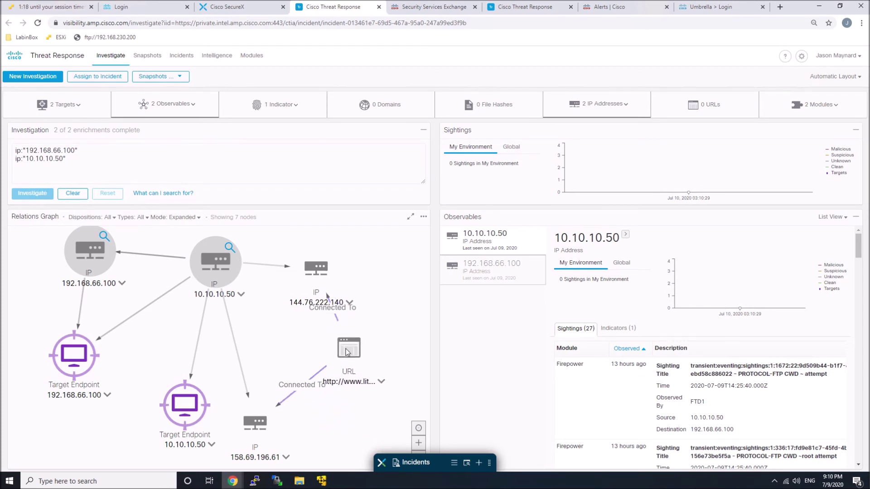
pyautogui.moveTo(489, 463); pyautogui.dragTo(607, 462)
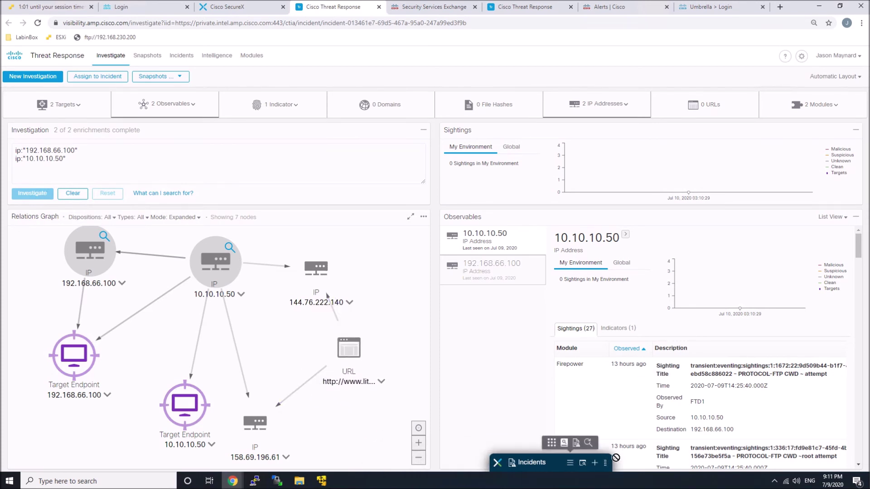
# Block the litecoinpool.org domain in Umbrella from the URL node's actions.
pyautogui.click(382, 382)
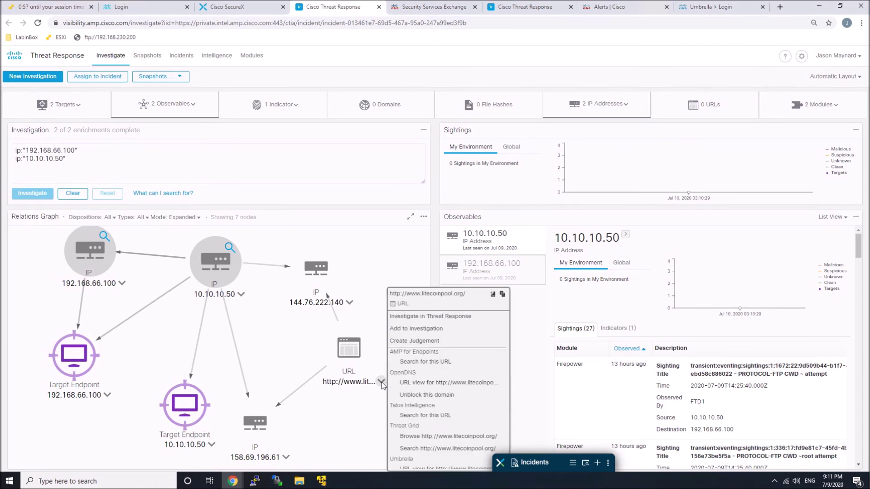
pyautogui.scroll(-2, 430, 436)
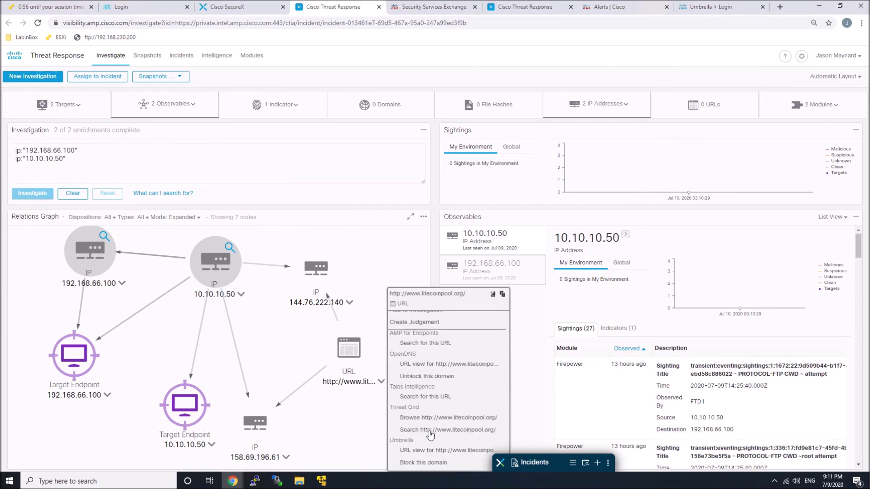
pyautogui.click(418, 462)
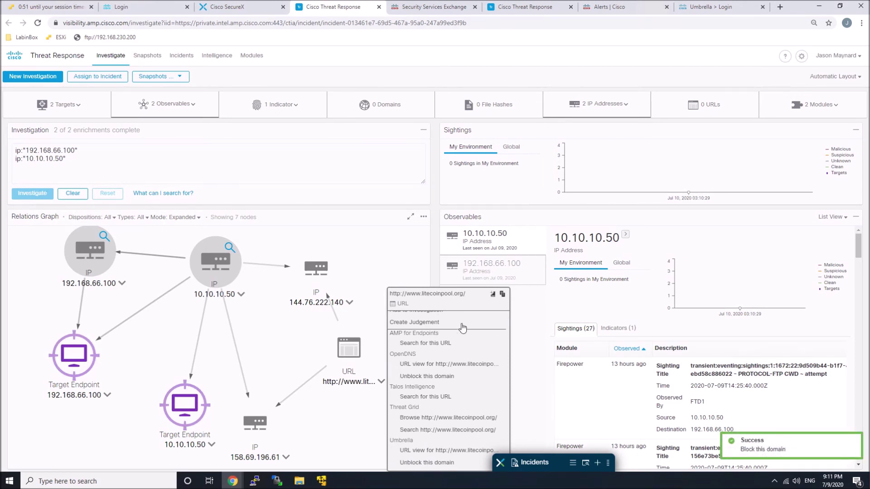
# Save a Malicious judgement on URL_SI_Category with Amber TLP, 30-day expiry and reason 'Bad stuff!'.
pyautogui.click(422, 323)
pyautogui.click(336, 102)
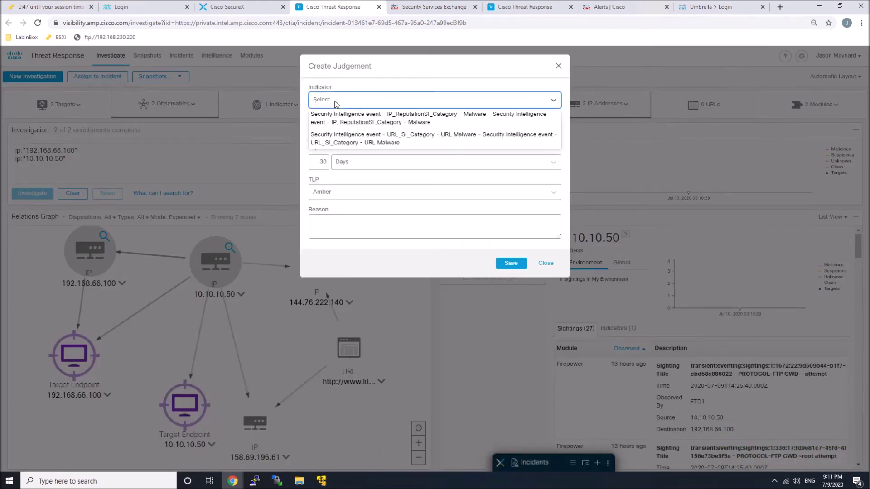
pyautogui.click(346, 140)
pyautogui.click(347, 143)
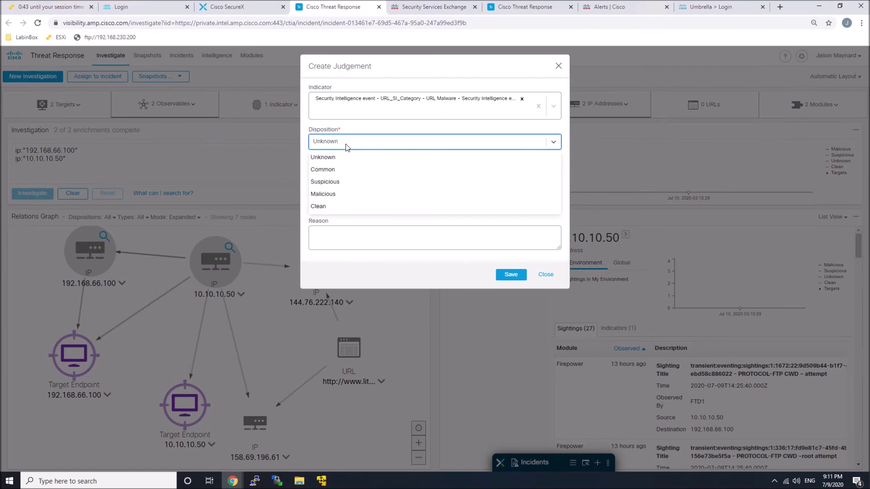
pyautogui.click(330, 194)
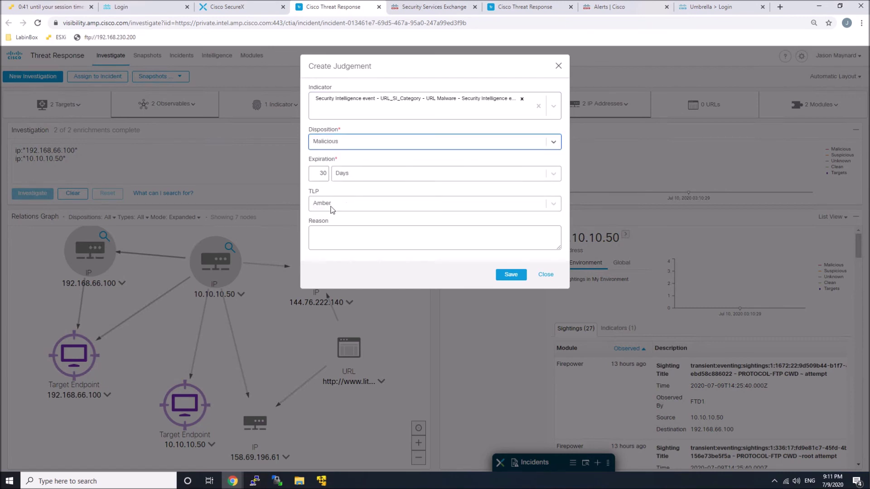
pyautogui.click(333, 206)
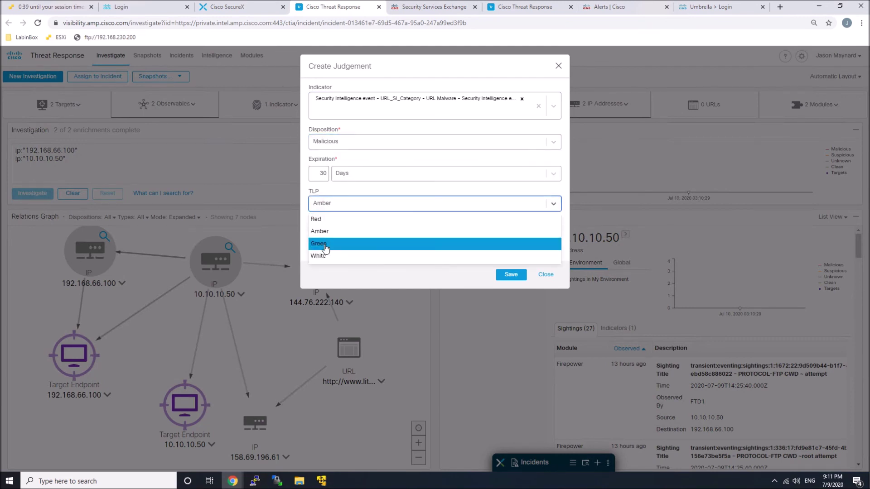
pyautogui.click(325, 248)
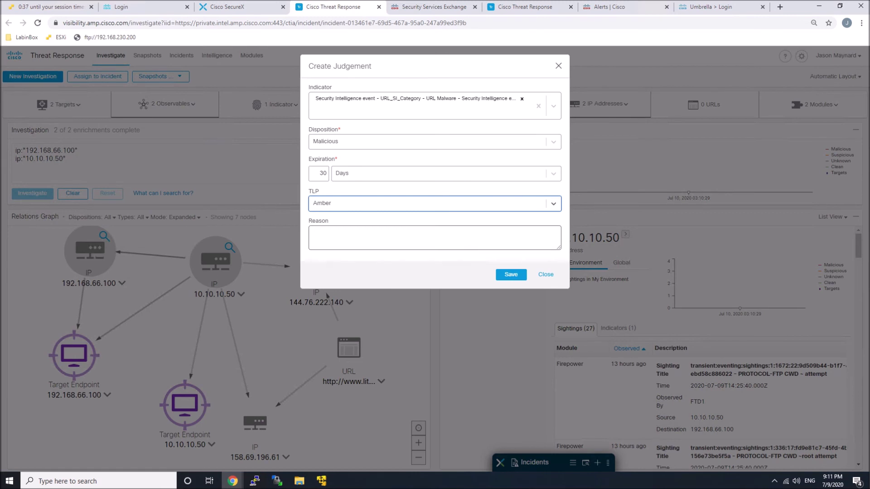
pyautogui.click(434, 238)
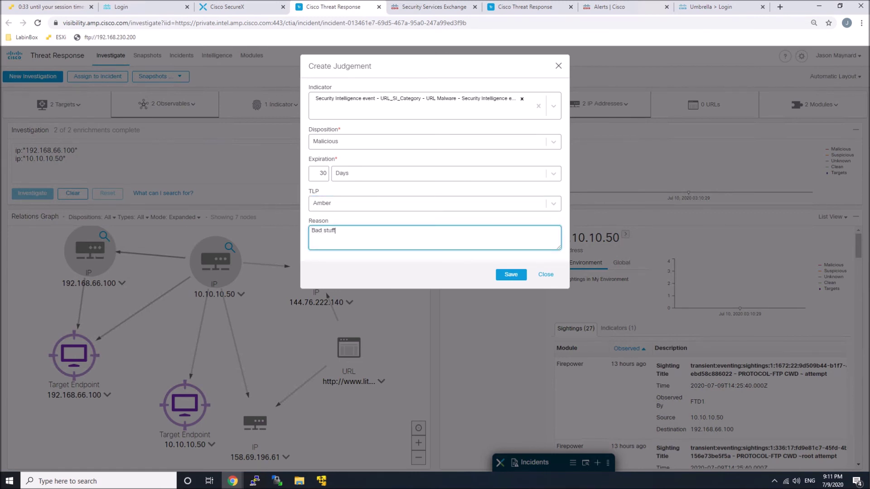
pyautogui.click(510, 274)
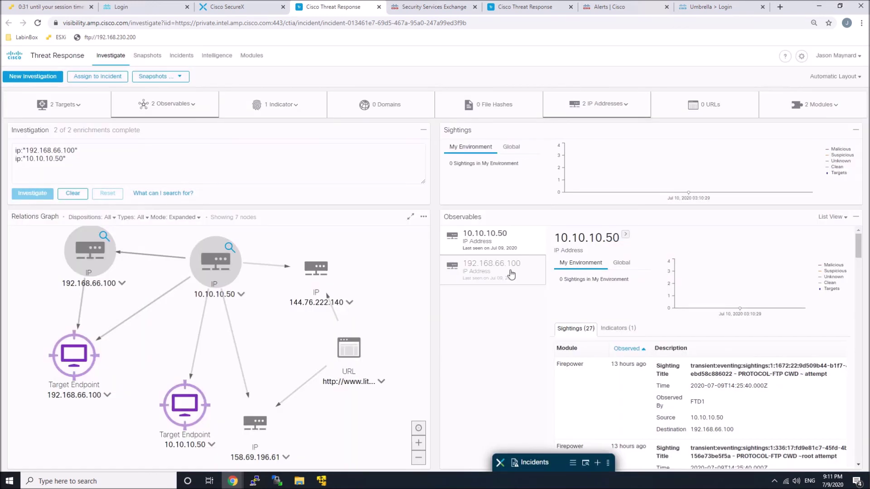
pyautogui.click(382, 382)
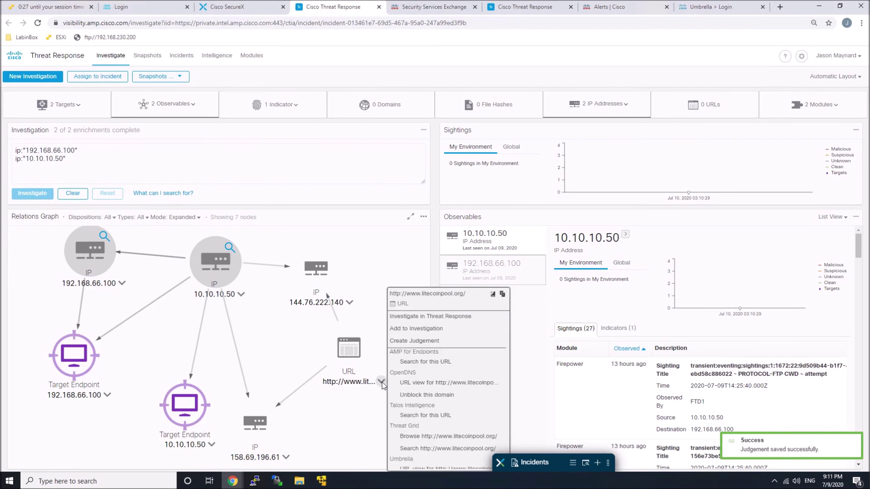
# Add the litecoinpool.org URL to the investigation to show its Malicious judgement.
pyautogui.click(416, 329)
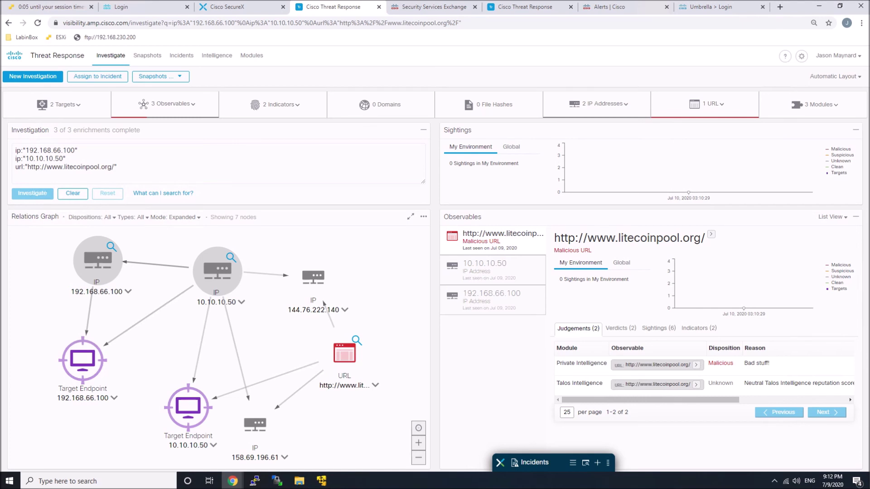
pyautogui.moveTo(714, 400); pyautogui.dragTo(672, 393)
# Mark Intrusion event 1-336-17 as Closed in SecureX, then go back to Threat Response.
pyautogui.click(239, 9)
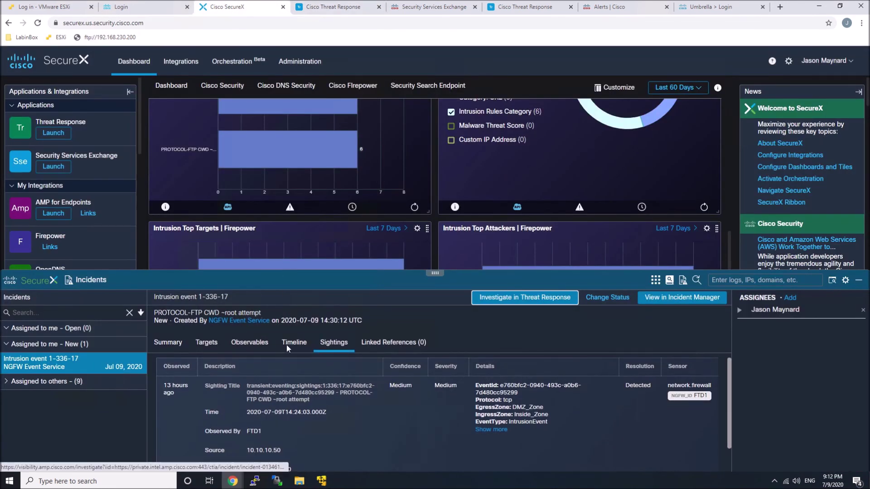
pyautogui.click(618, 298)
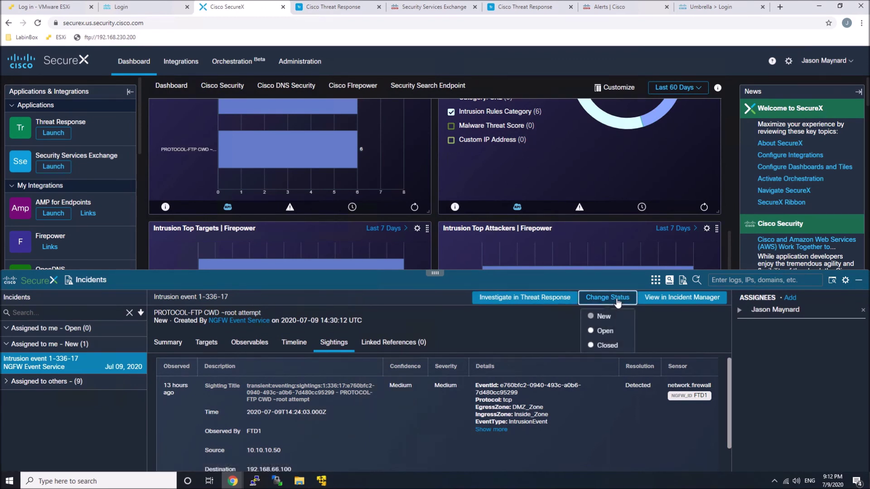
pyautogui.click(602, 345)
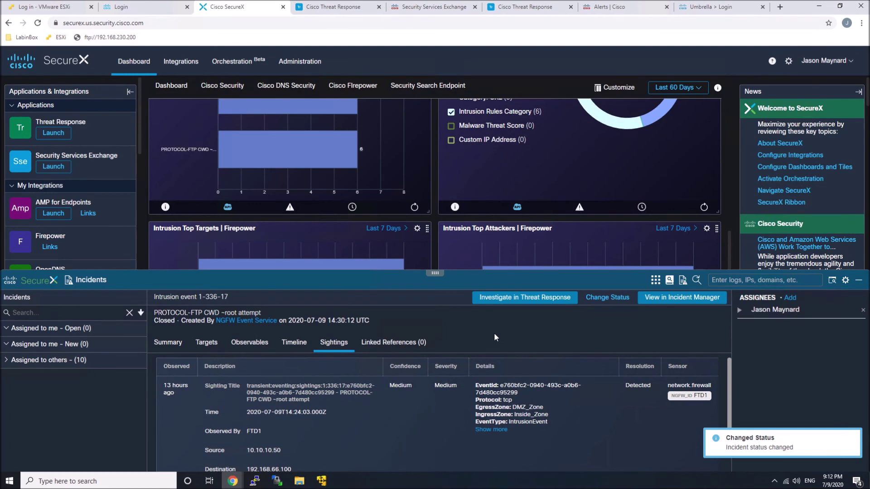
pyautogui.click(317, 7)
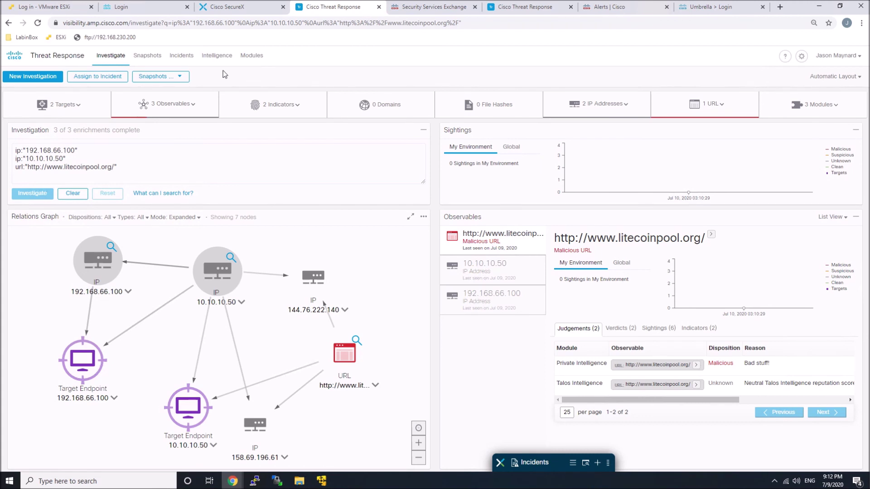
# Filter the Intelligence judgements to Private sources, listing the Malicious litecoinpool.org judgement.
pyautogui.click(217, 56)
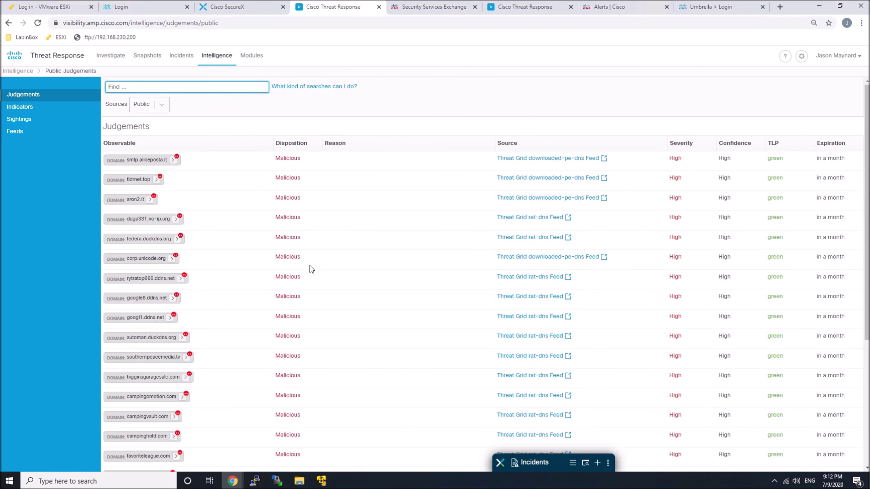
pyautogui.scroll(-10, 306, 276)
pyautogui.scroll(10, 306, 281)
pyautogui.click(162, 106)
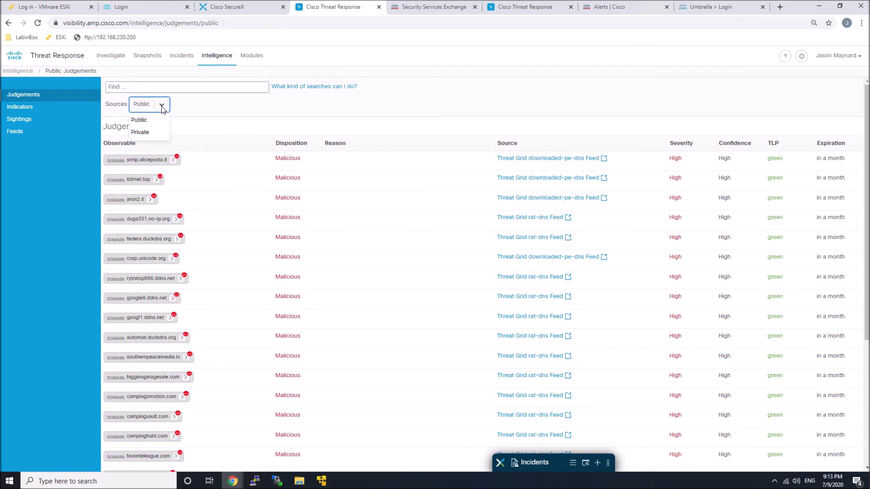
pyautogui.click(146, 135)
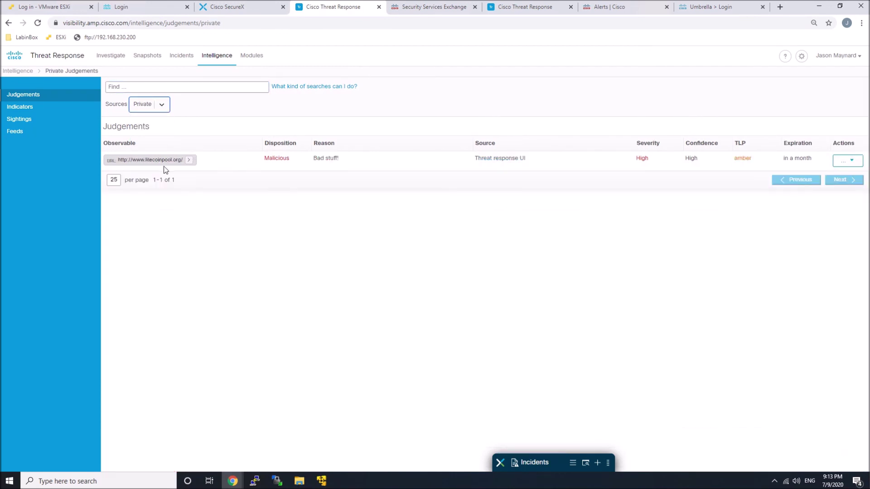
pyautogui.click(189, 160)
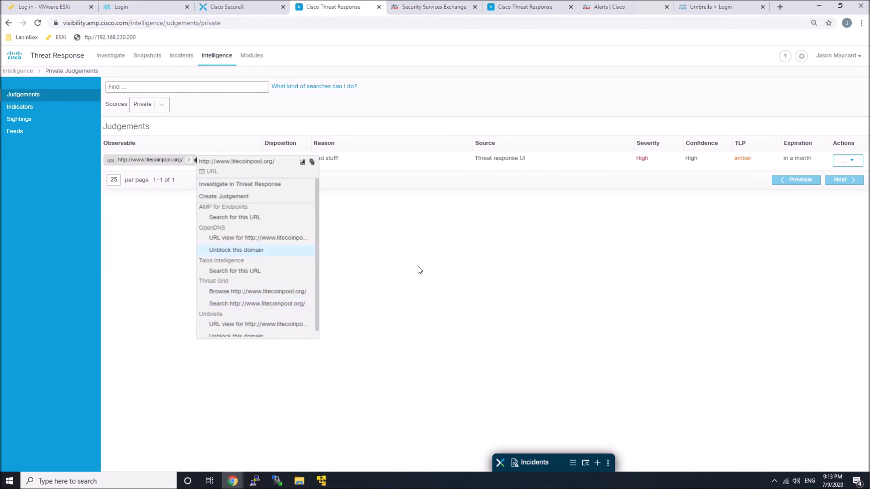
# Delete the litecoinpool.org judgement and reopen the SecureX Incidents panel.
pyautogui.click(657, 265)
pyautogui.click(857, 166)
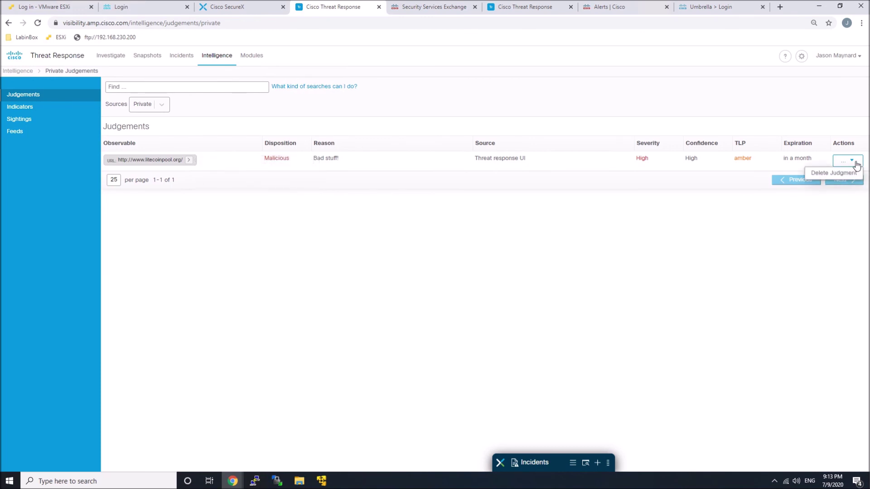
pyautogui.click(845, 172)
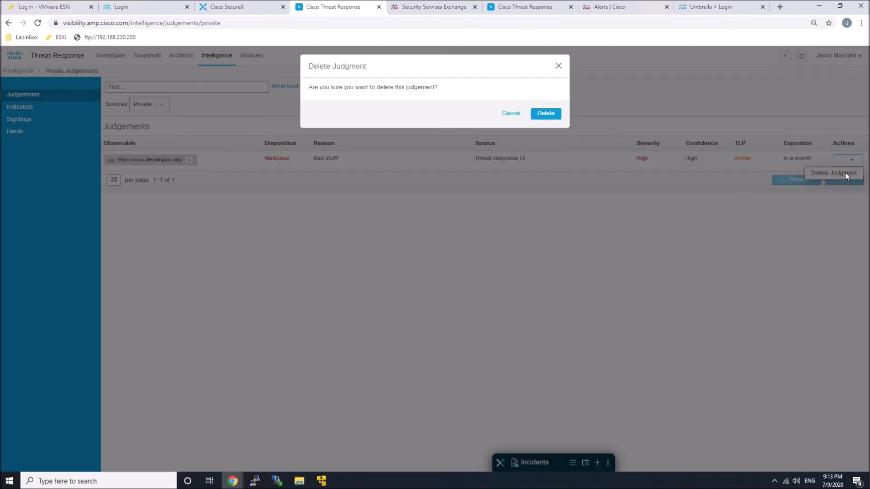
pyautogui.click(547, 115)
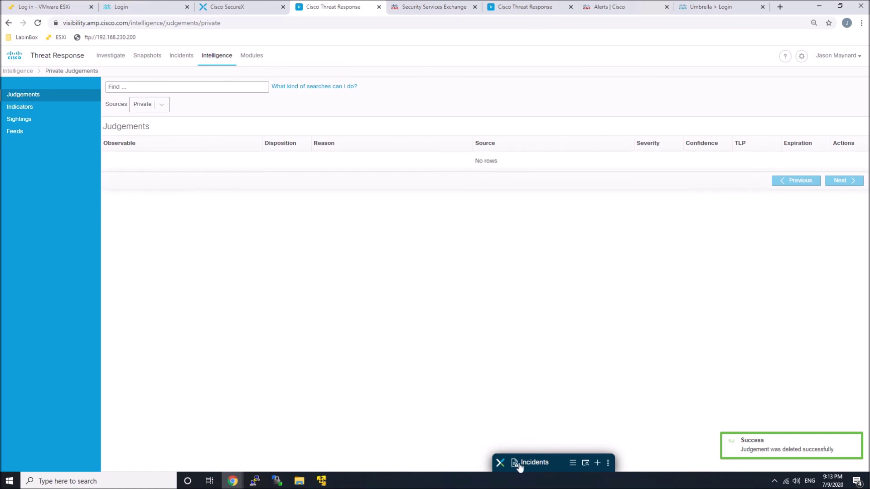
pyautogui.click(519, 464)
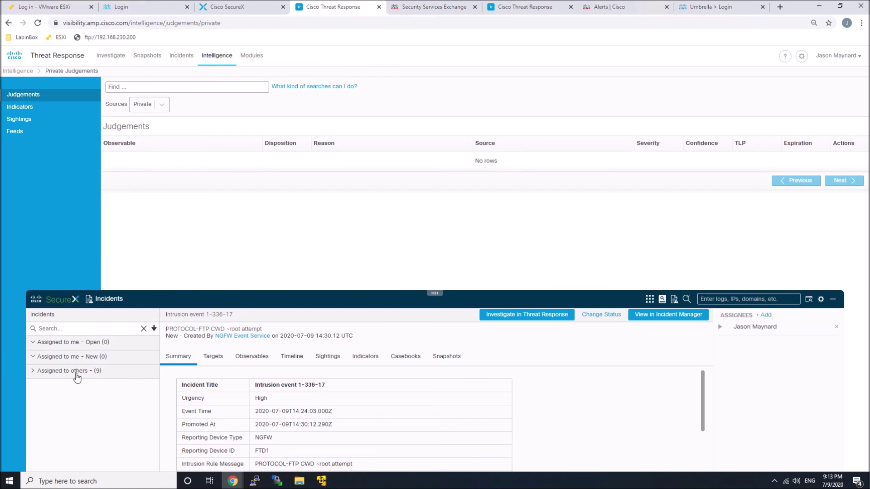
# Collapse the Incidents panels in both tabs to reveal the Firepower dashboard tiles.
pyautogui.click(609, 302)
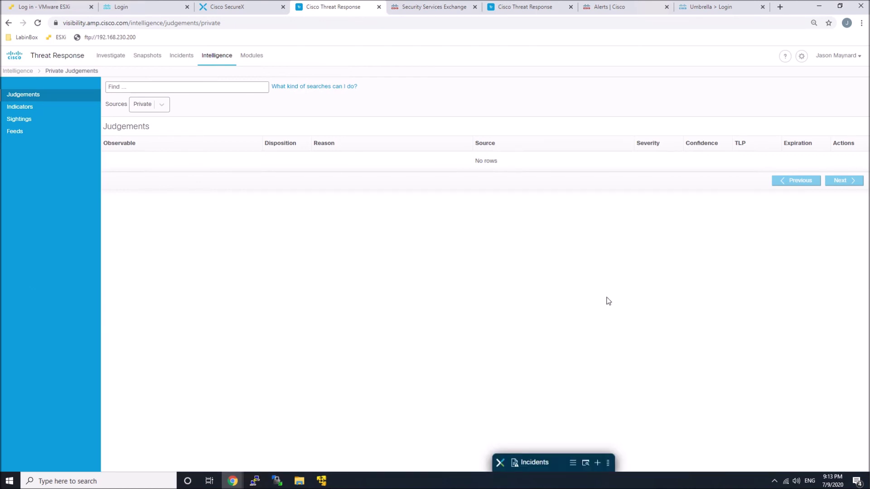
pyautogui.click(227, 6)
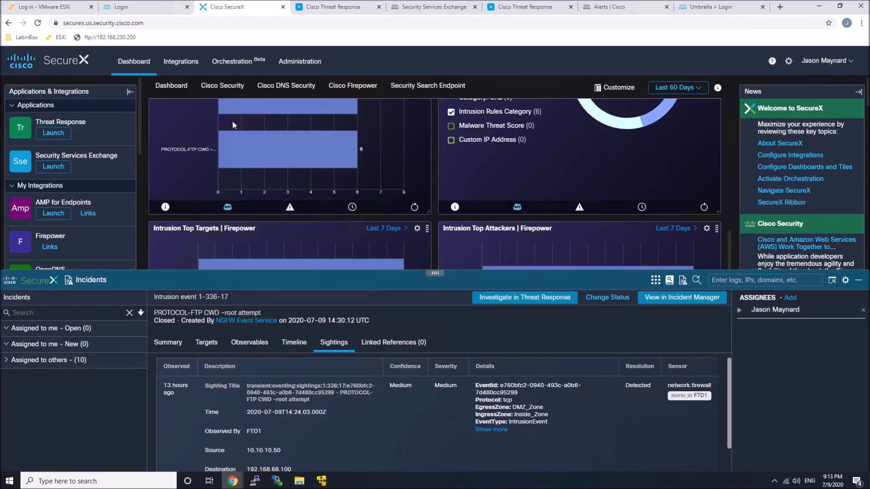
pyautogui.scroll(3, 232, 120)
pyautogui.click(429, 274)
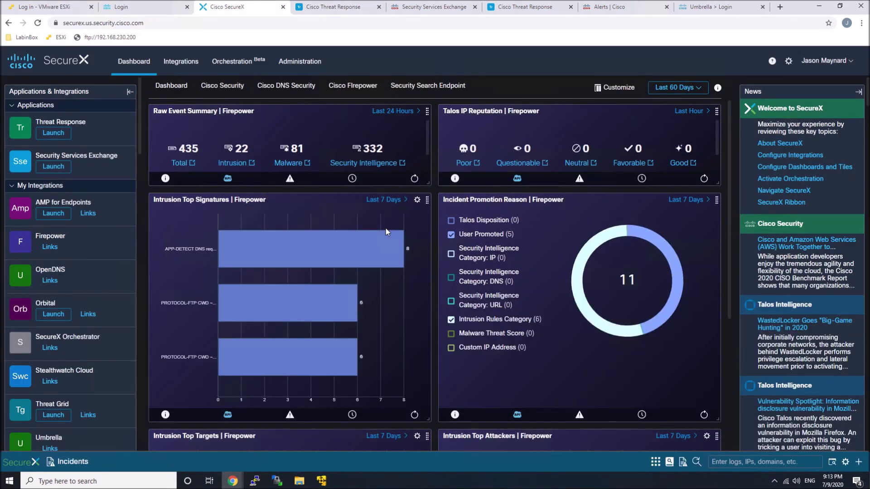